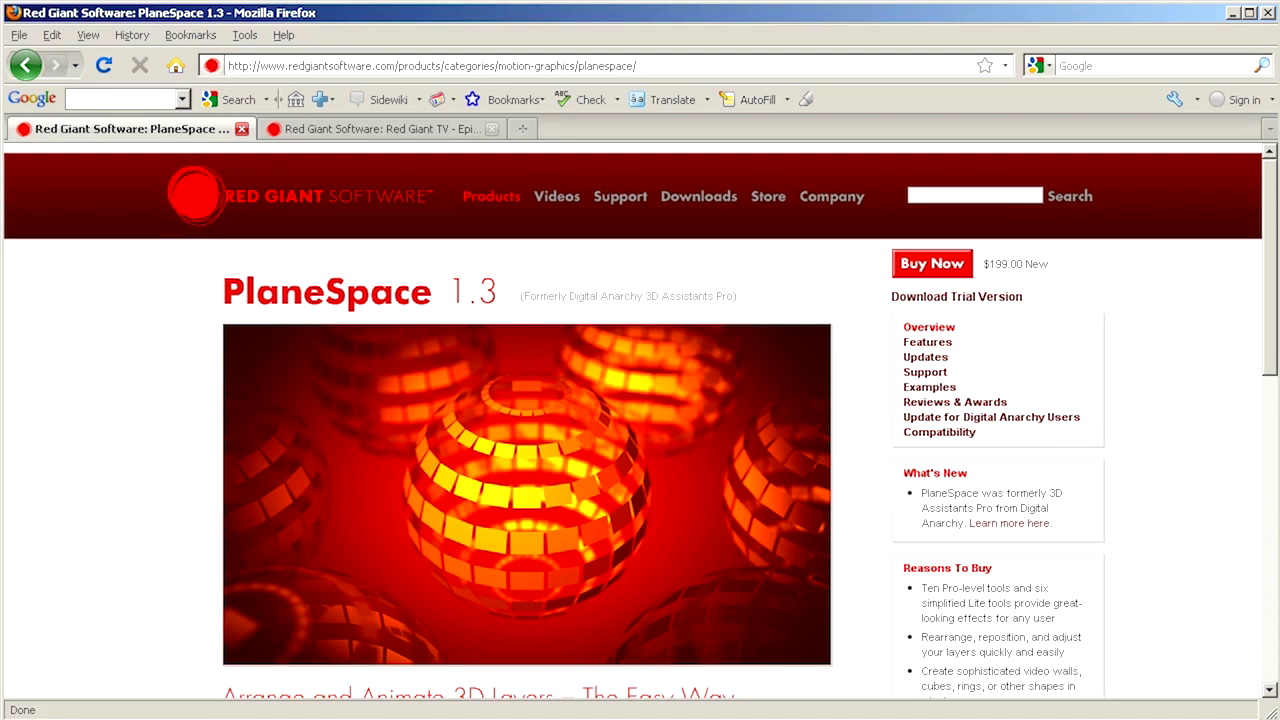
- Bring the After Effects project with the '3D TEXT' composition to the front
key("alt+Tab")
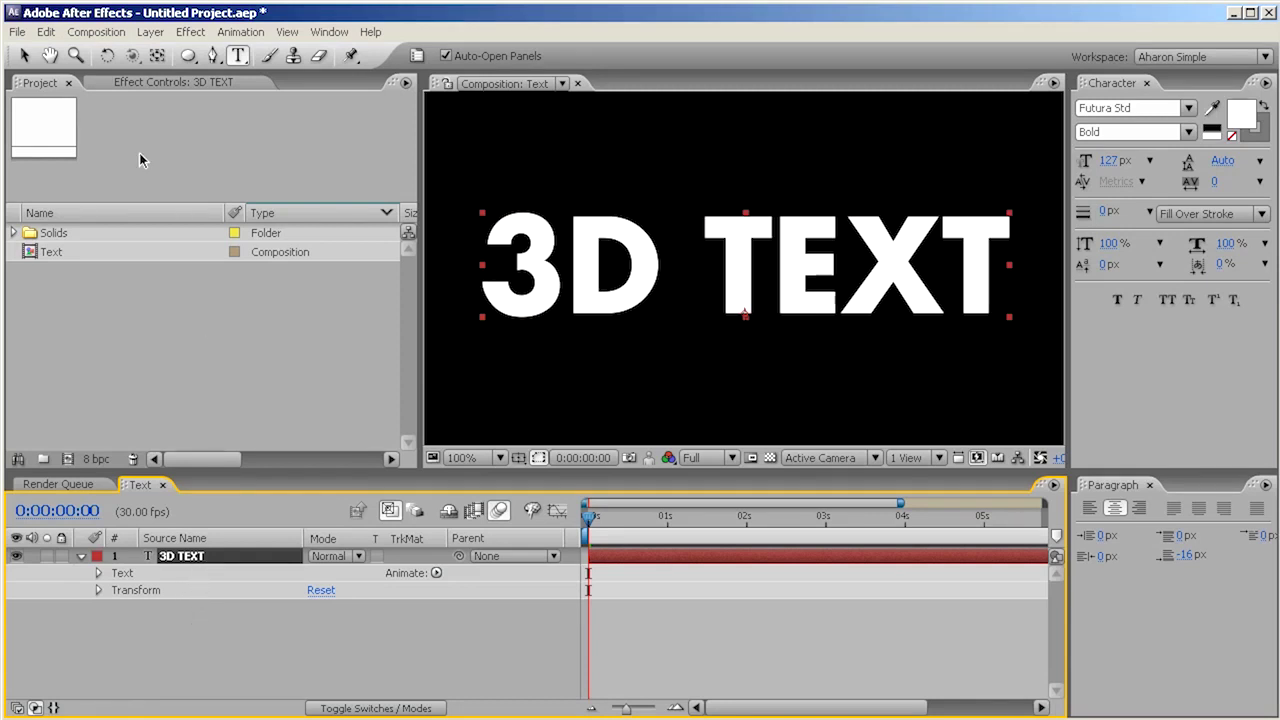
- Give the '3D TEXT' layer a red Stroke layer style, size 3.0, positioned Inside
left_click(151, 32)
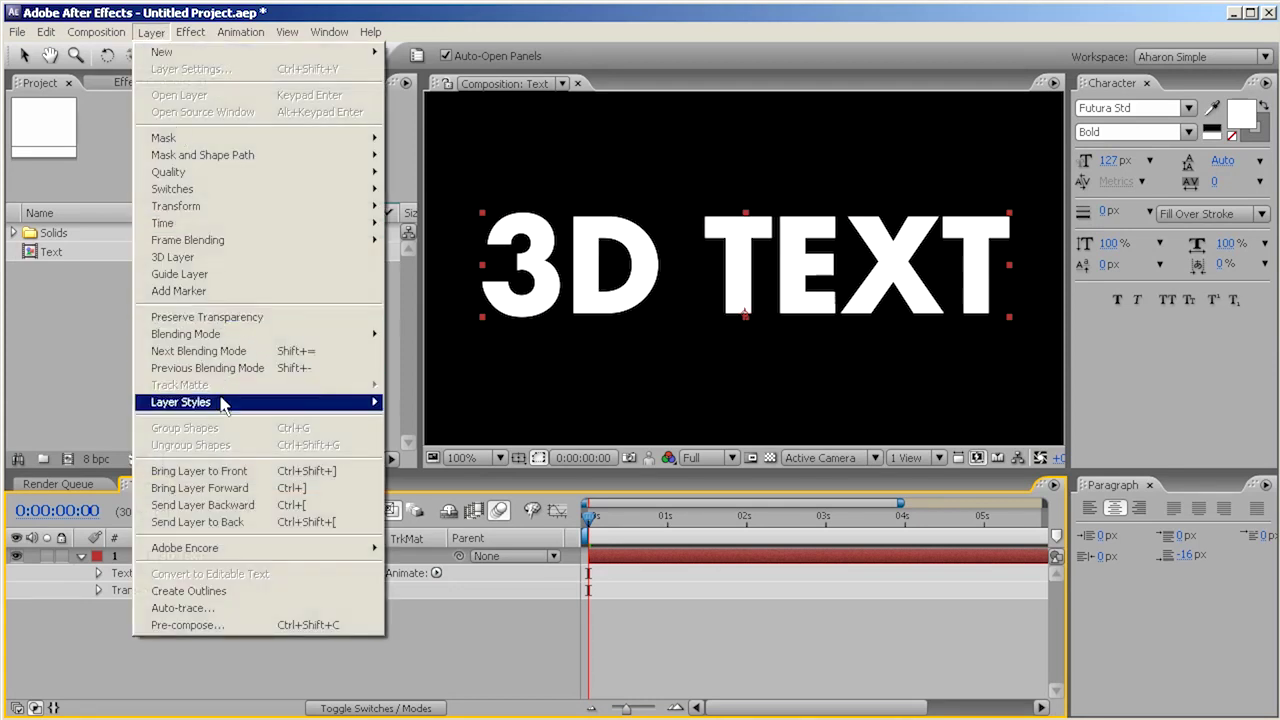
mouse_move(366, 404)
left_click(440, 604)
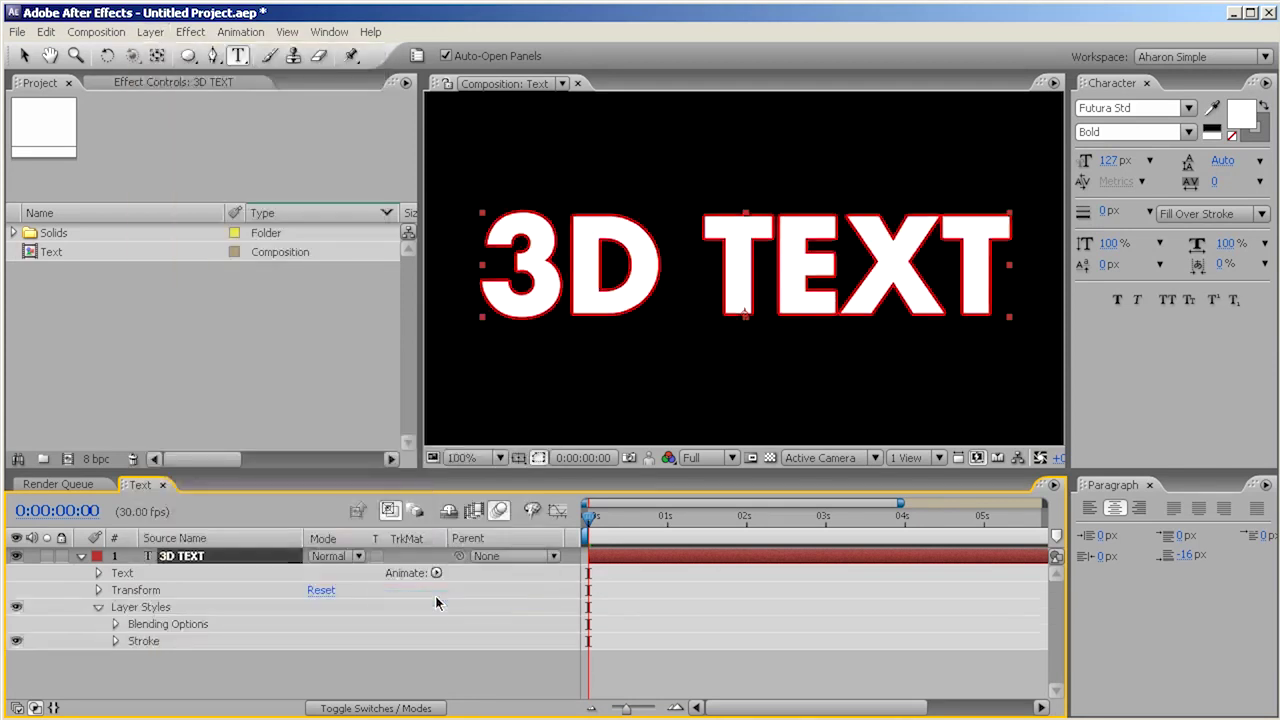
left_click(115, 641)
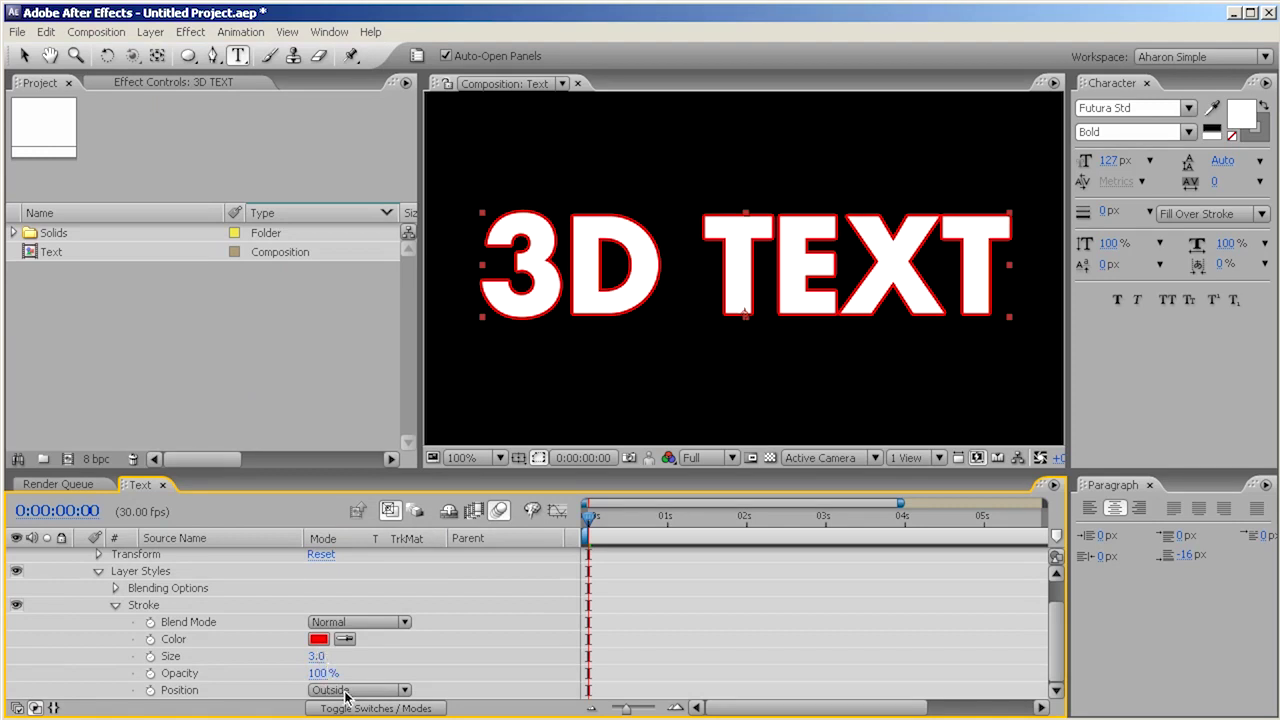
left_click(345, 692)
left_click(343, 711)
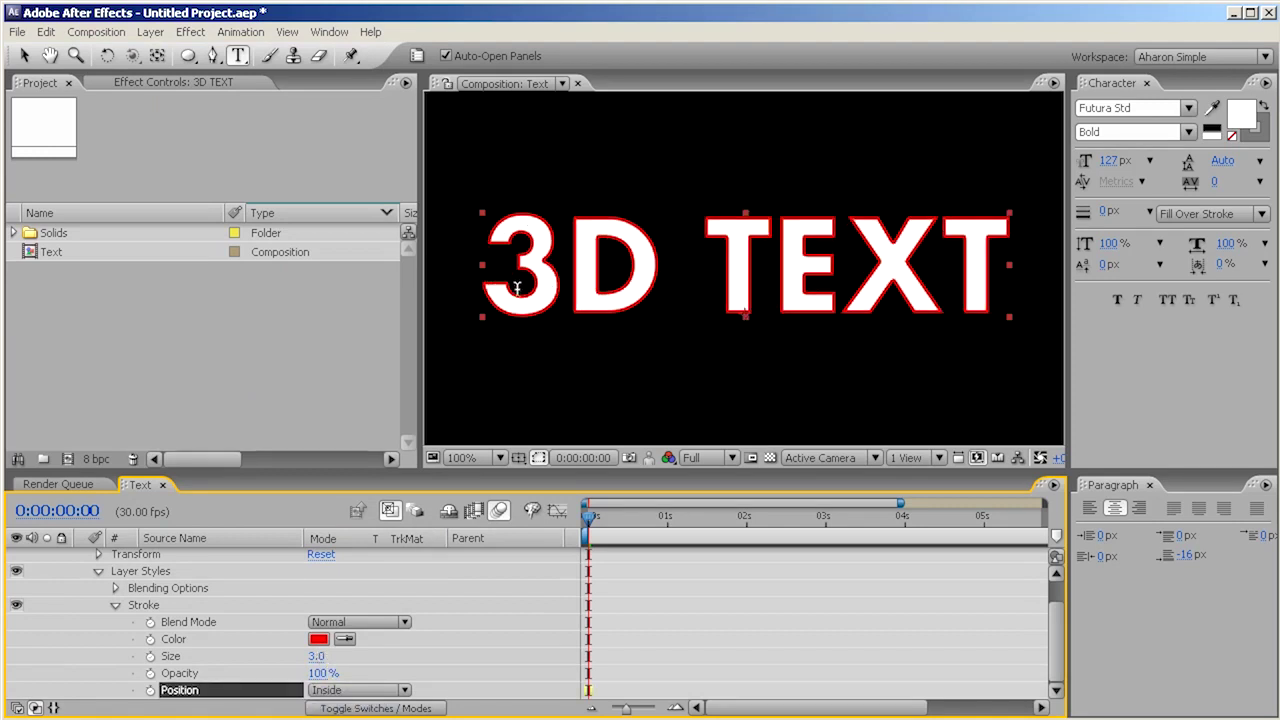
left_click(116, 606)
- Add a Gradient Overlay to '3D TEXT' running from red D80000 to near-black 1A0000
left_click(151, 31)
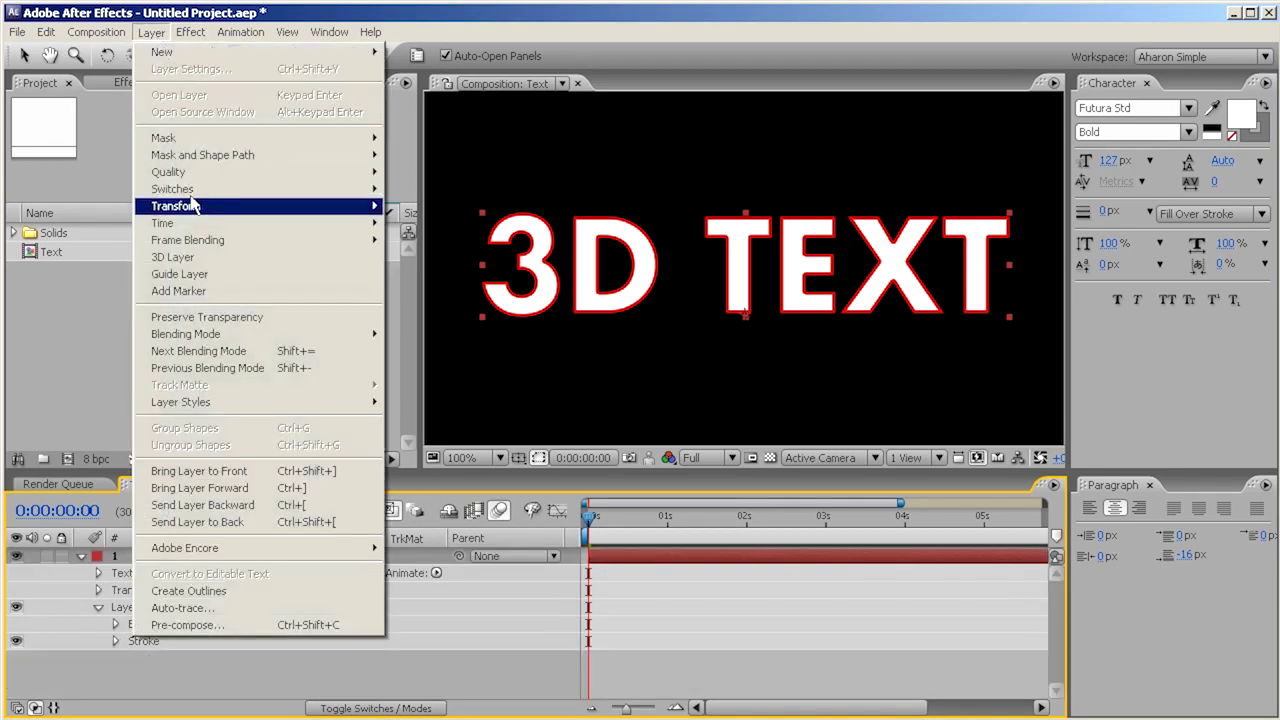
mouse_move(200, 402)
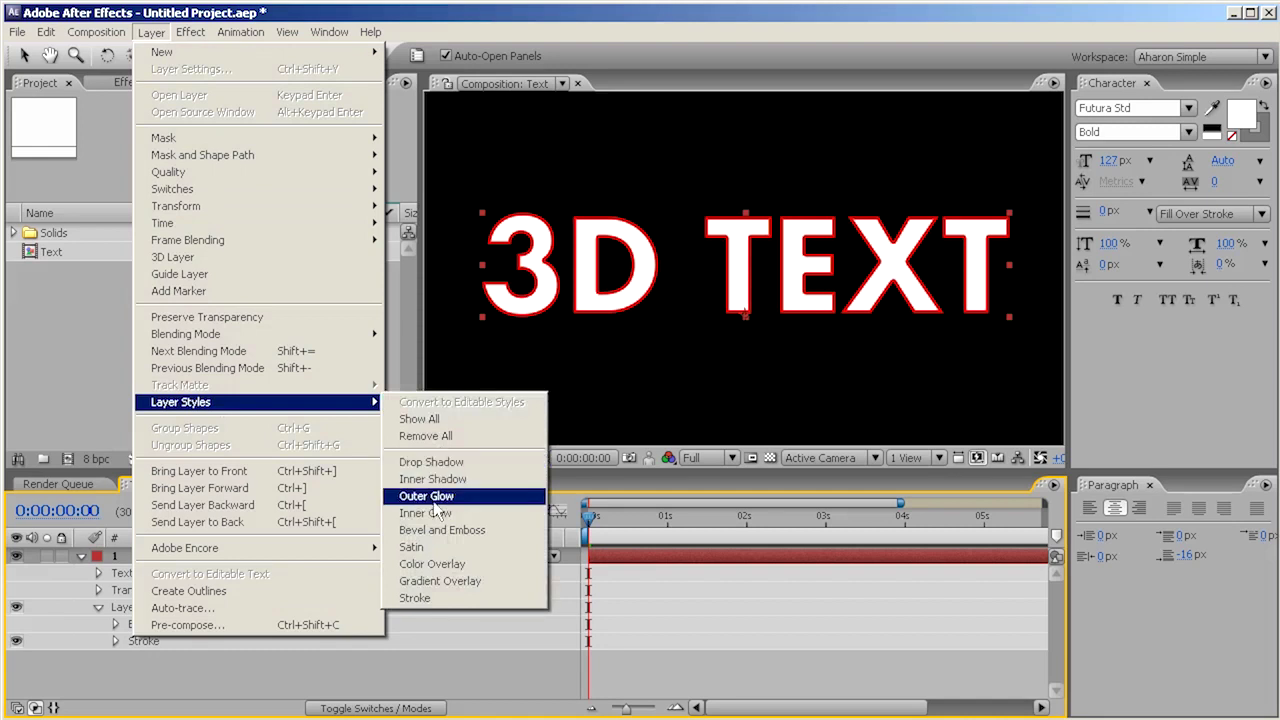
left_click(436, 582)
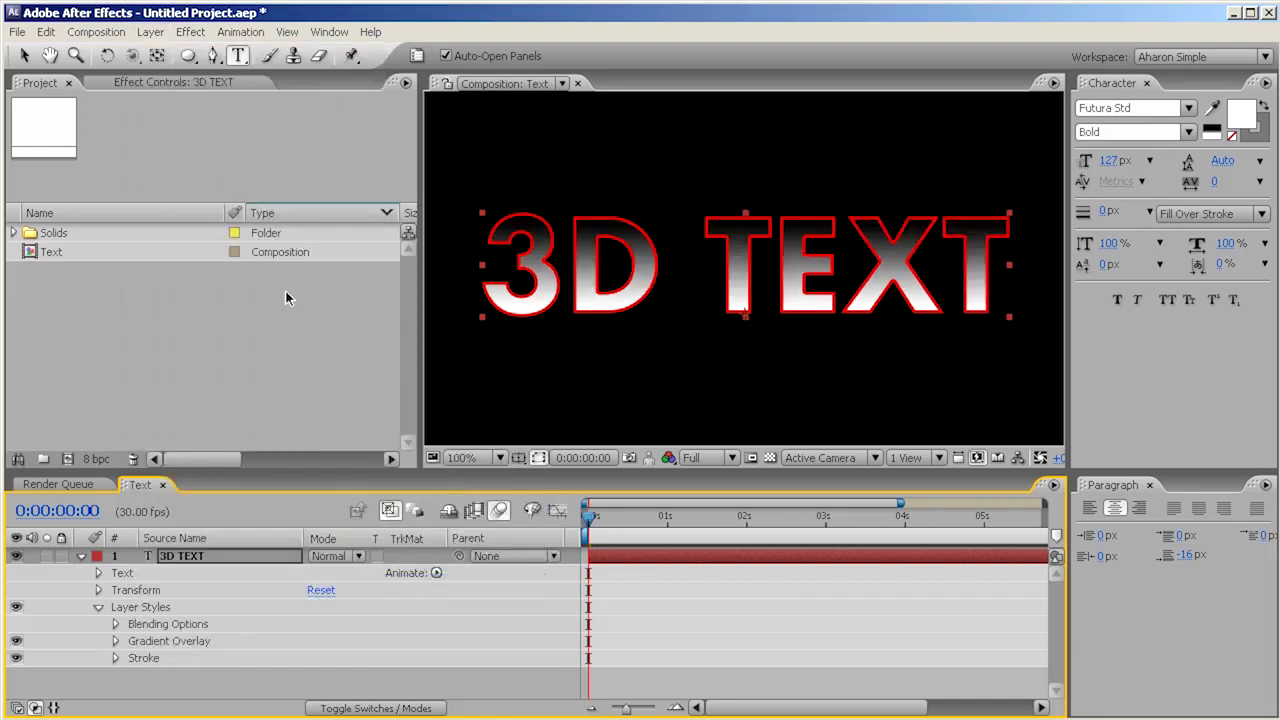
left_click(115, 641)
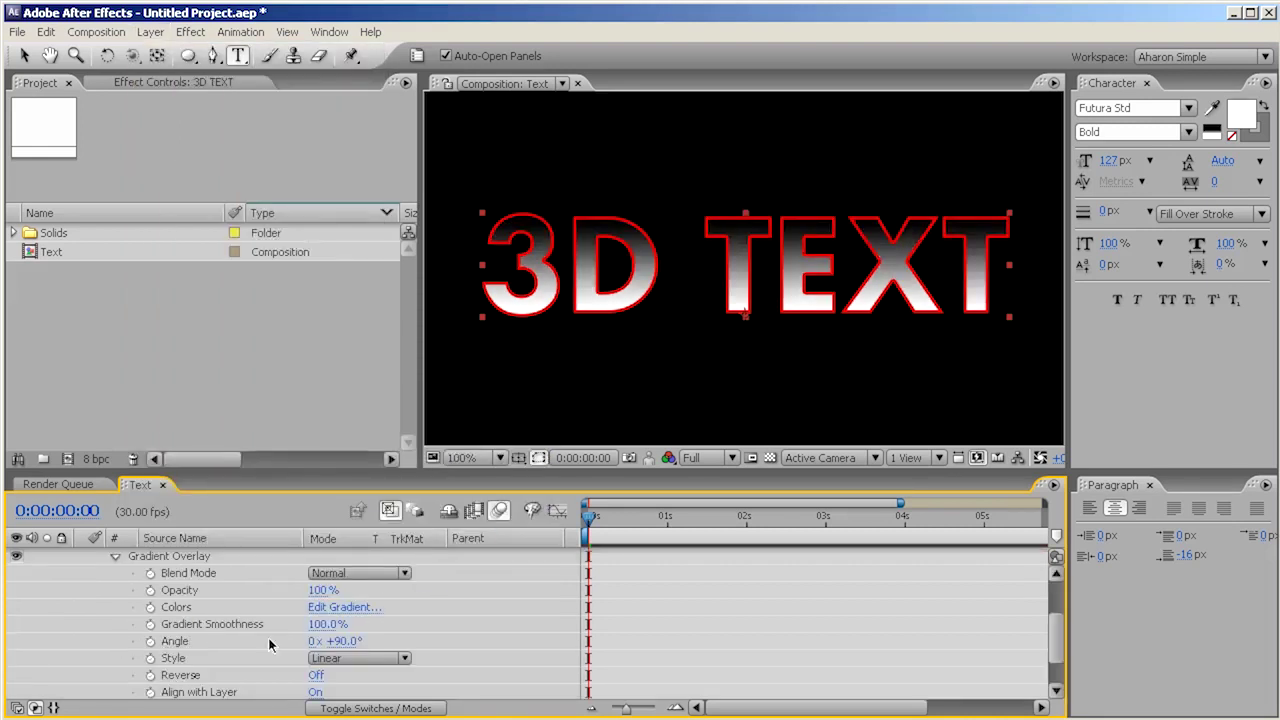
left_click(334, 610)
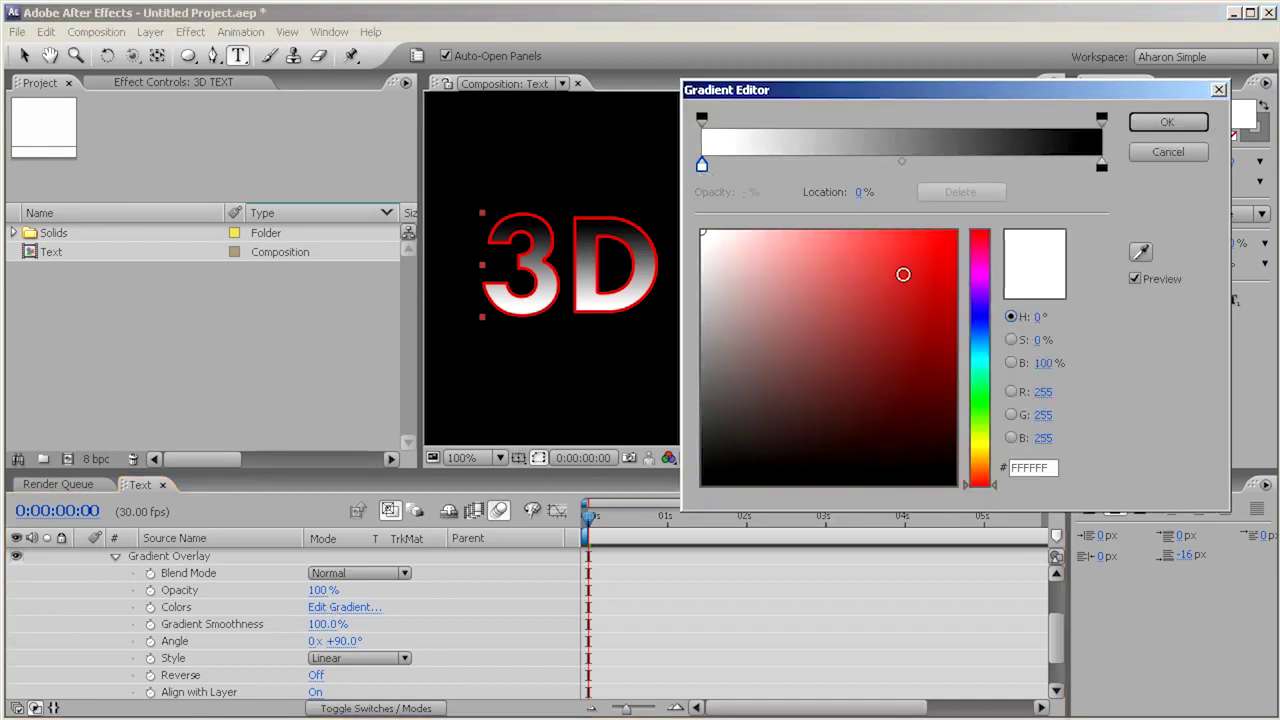
left_click_drag(934, 263, 968, 269)
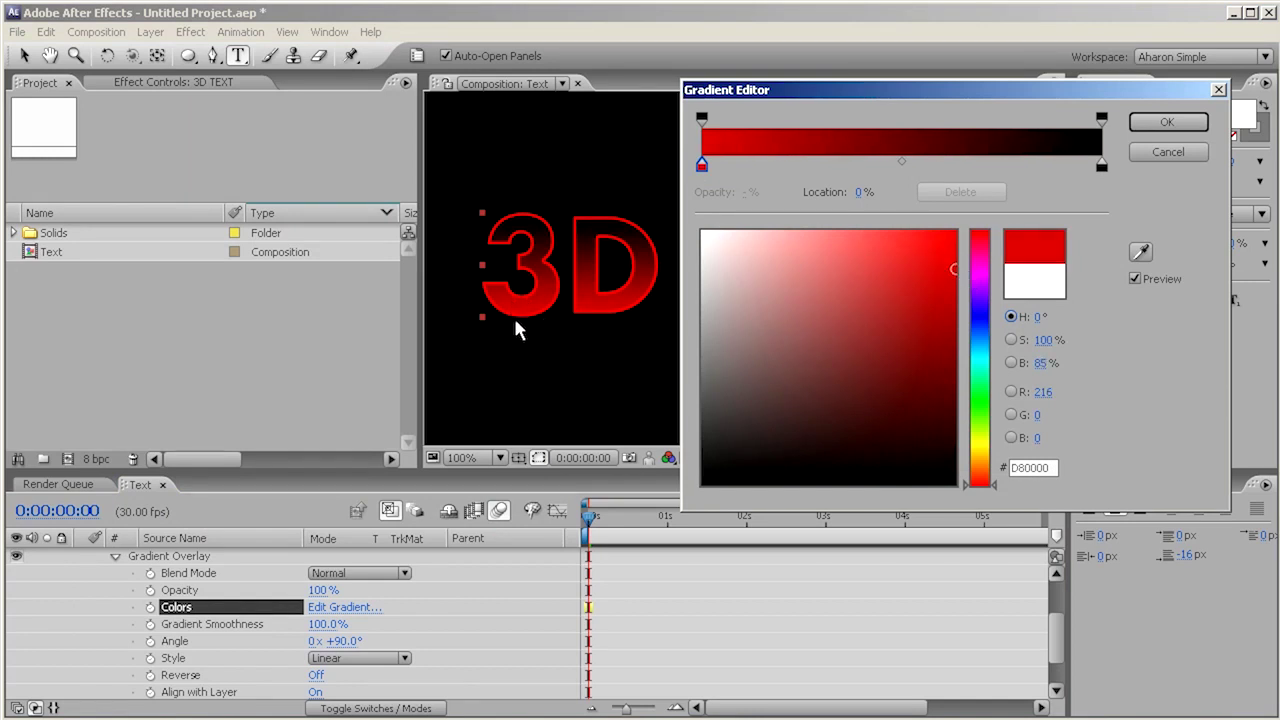
left_click(1101, 165)
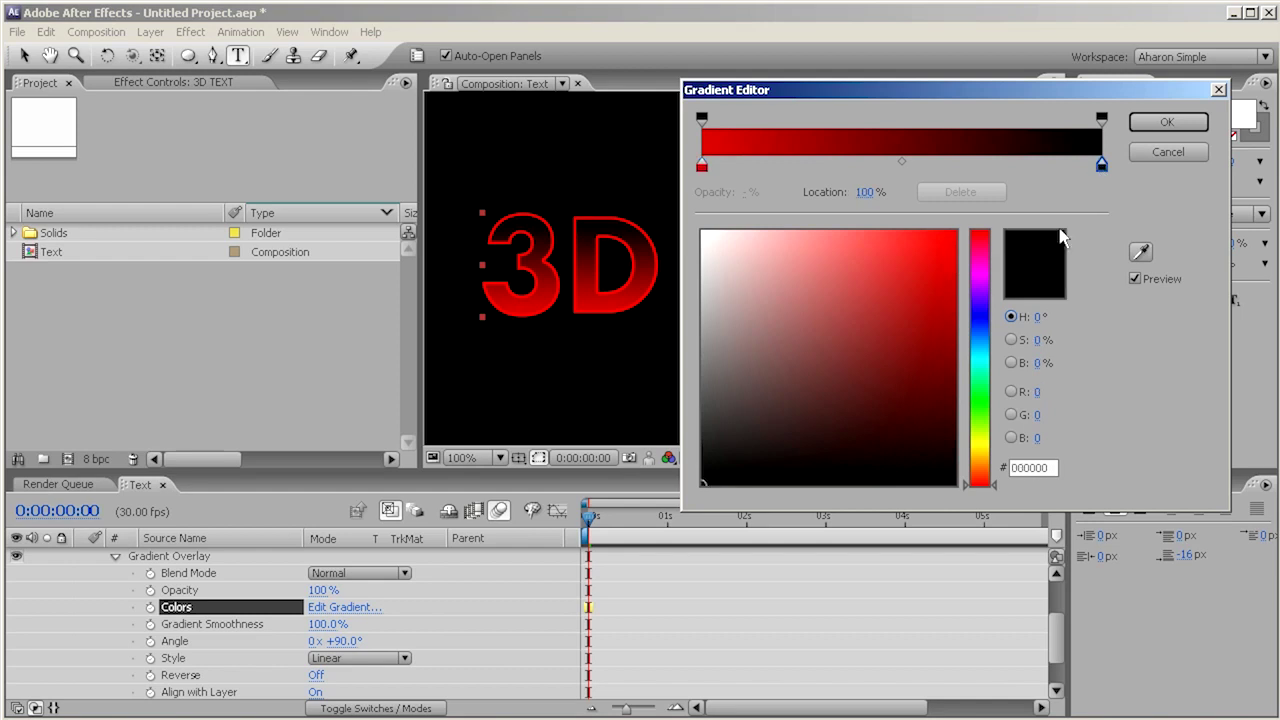
mouse_move(911, 405)
left_mouse_down()
mouse_move(1004, 440)
mouse_move(1010, 461)
left_mouse_up()
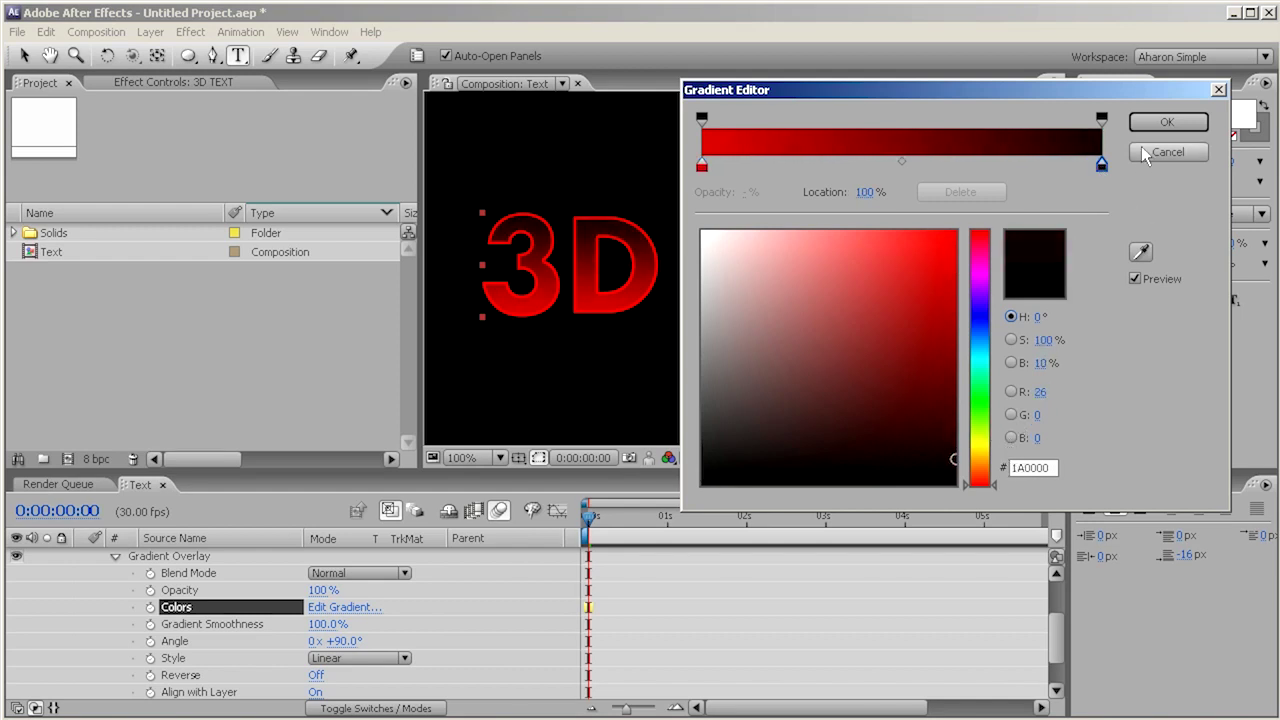
left_click(1166, 122)
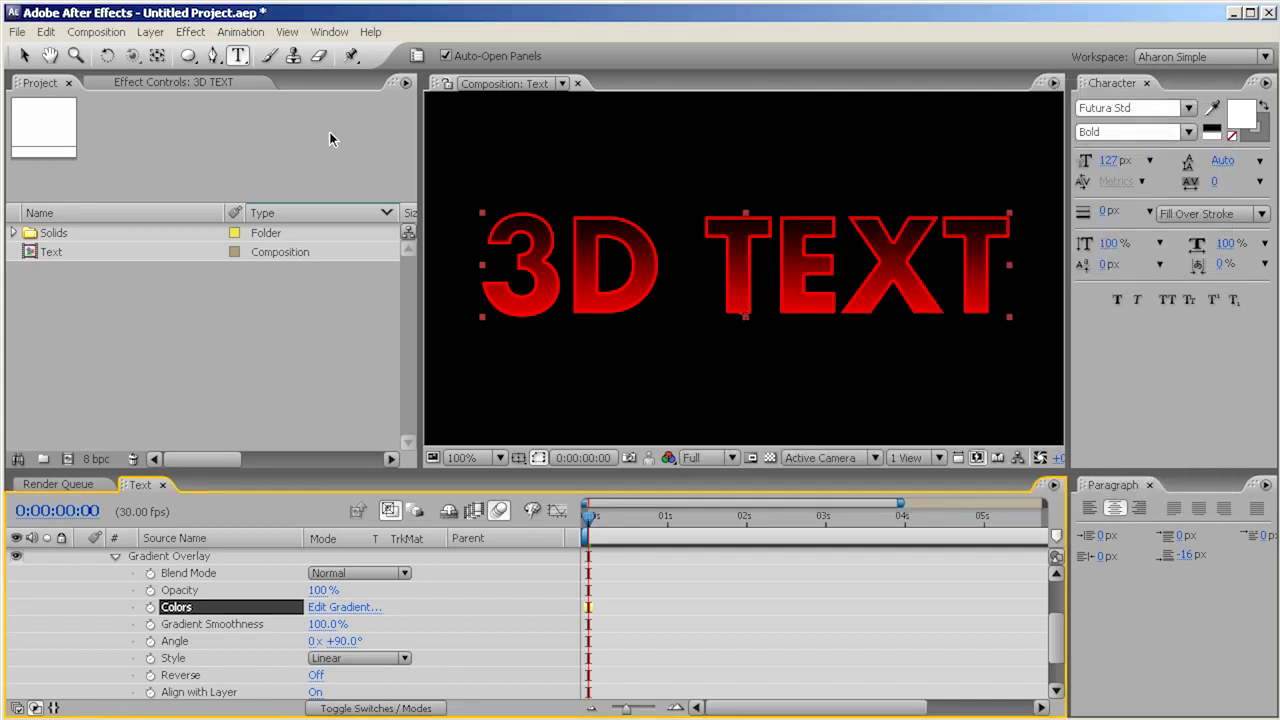
- Add a Bevel and Emboss style to '3D TEXT' and lower its size from 5.0 to 3.0
left_click(151, 31)
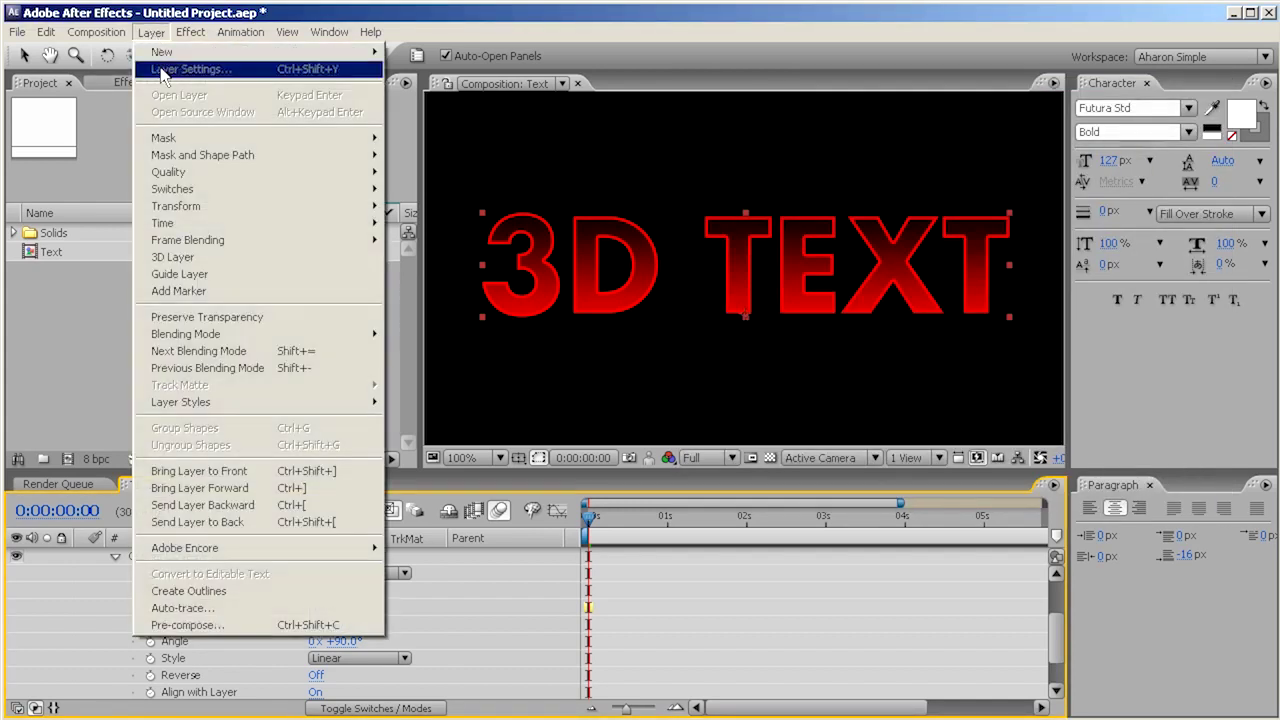
mouse_move(256, 410)
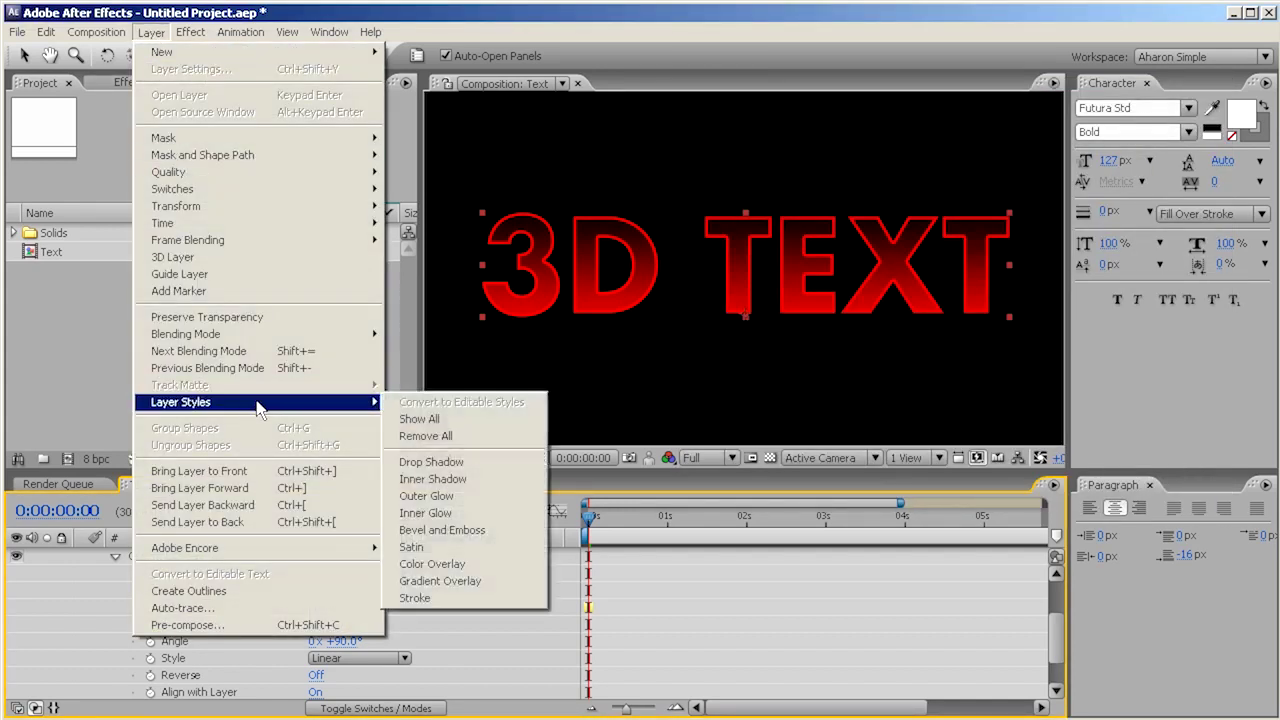
left_click(440, 530)
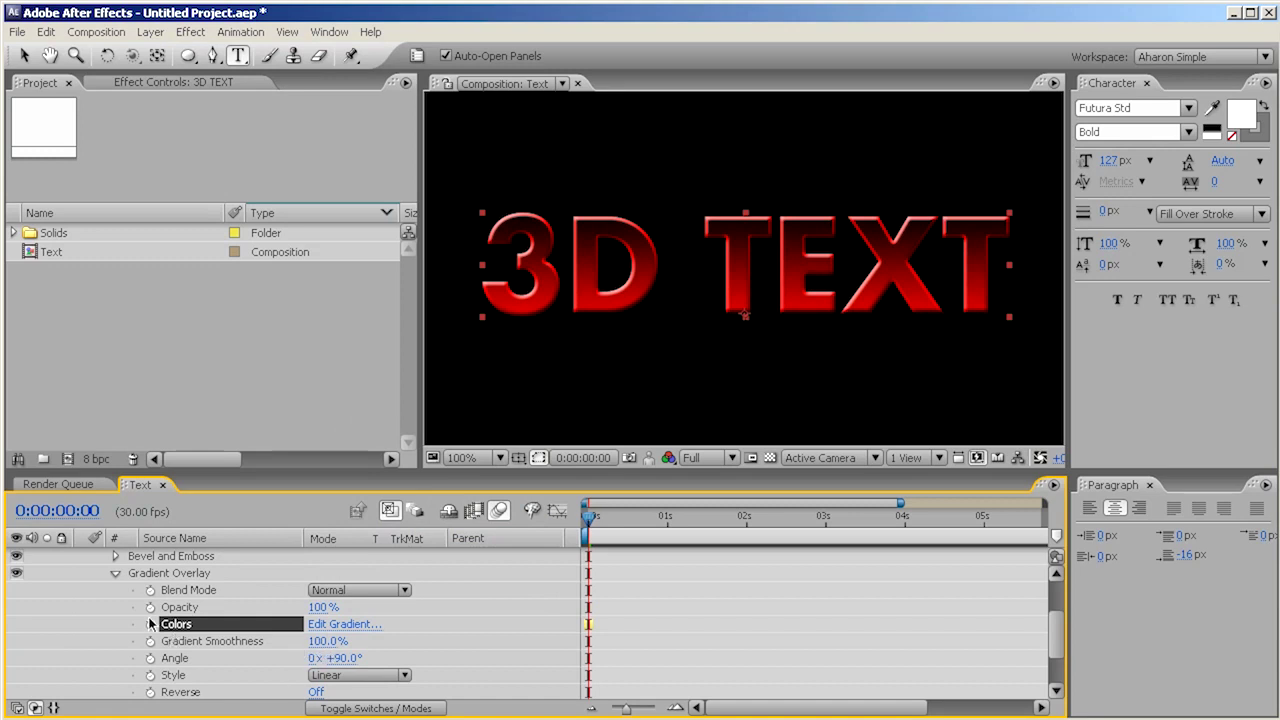
left_click(116, 574)
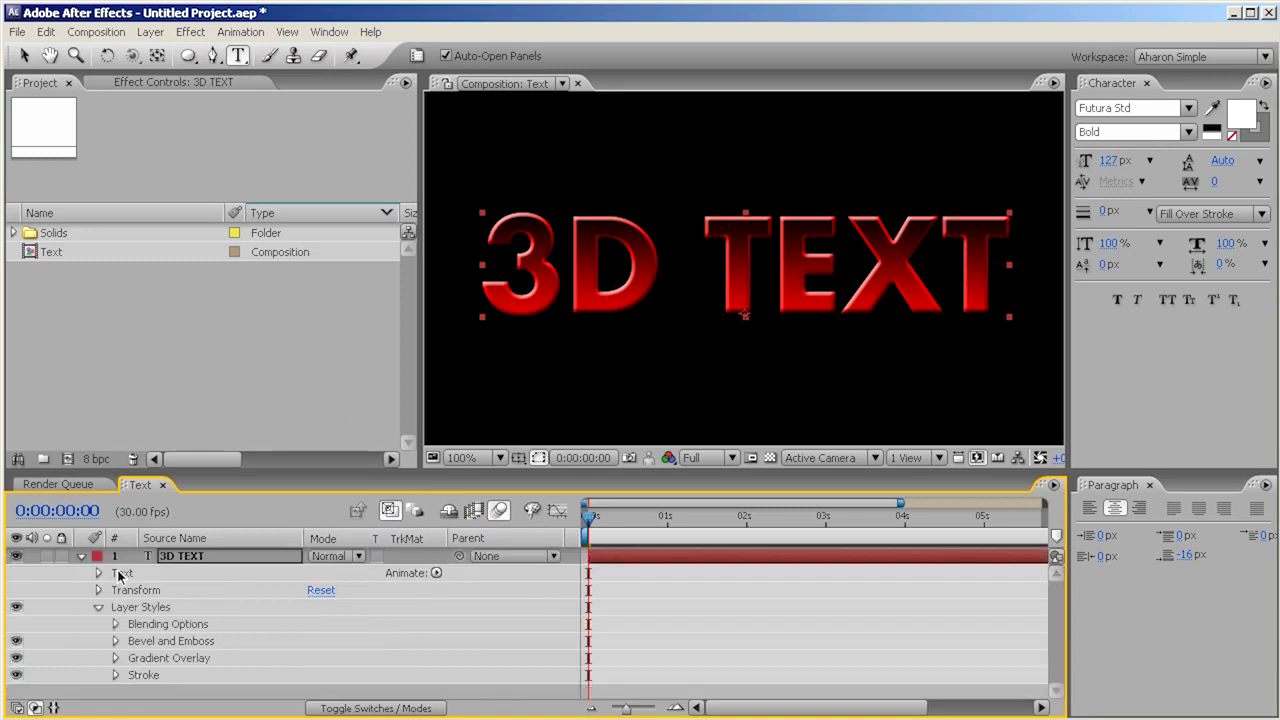
left_click(115, 641)
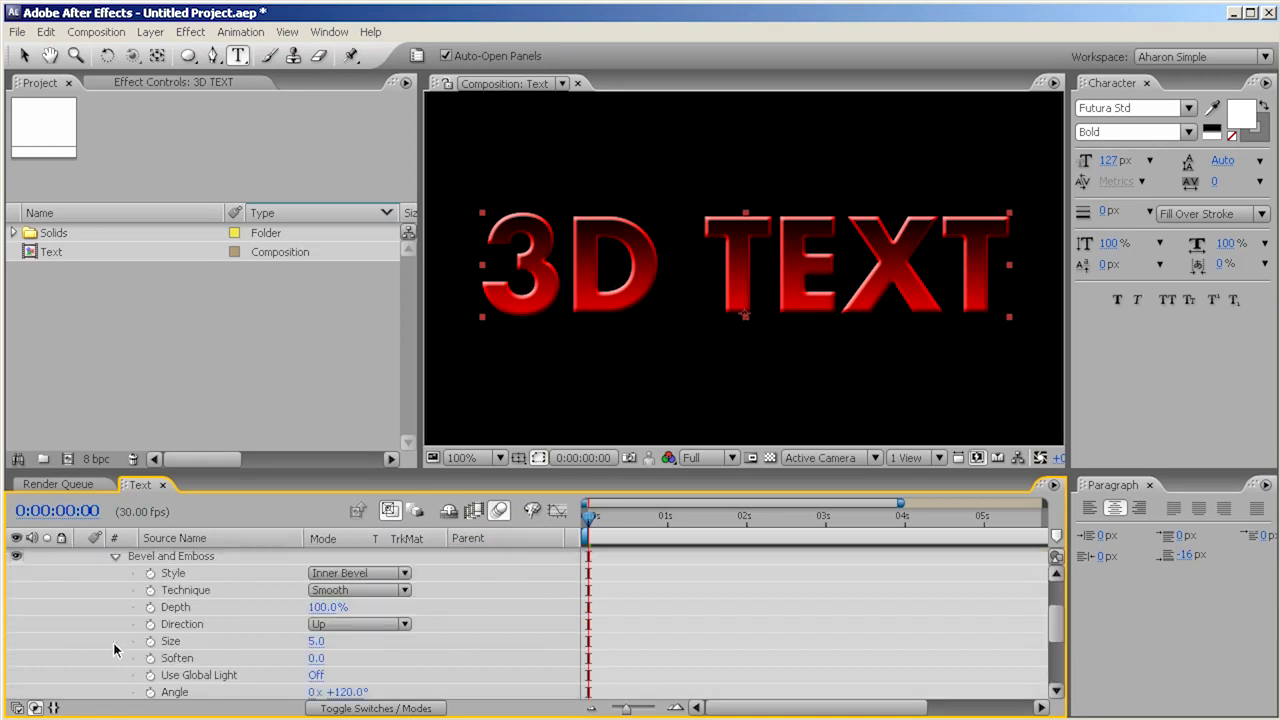
left_click(316, 642)
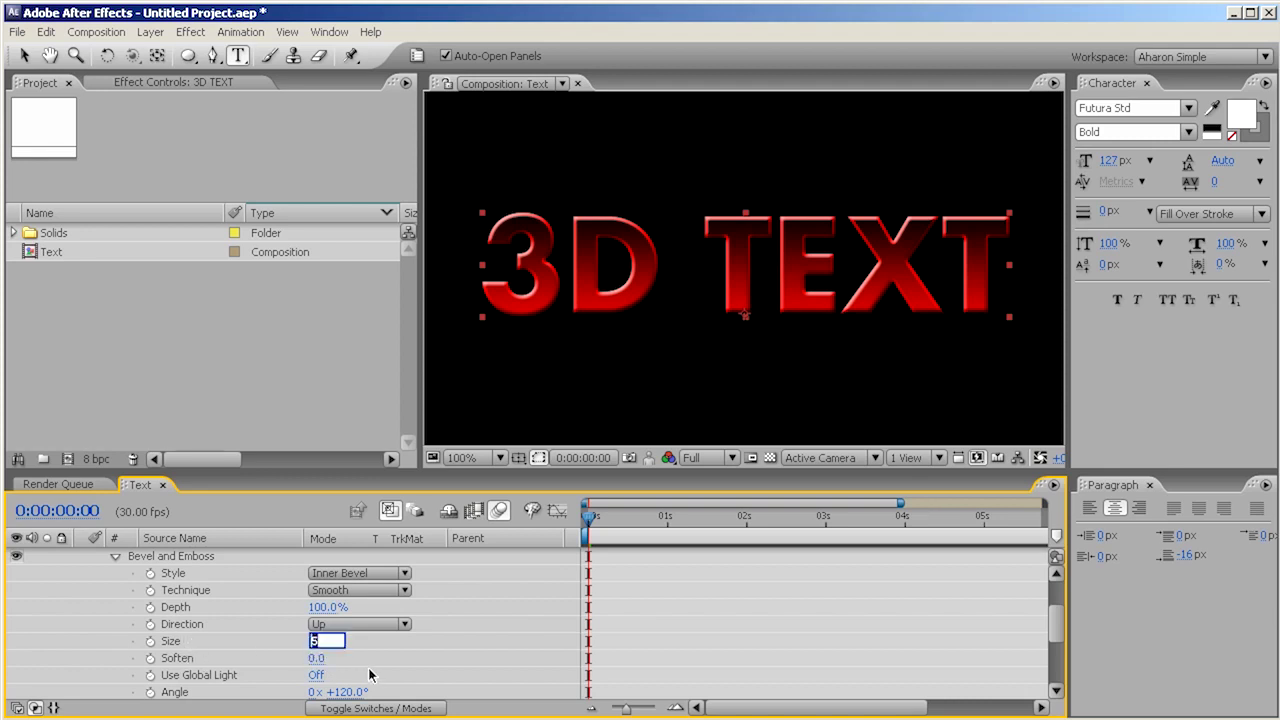
key("Return")
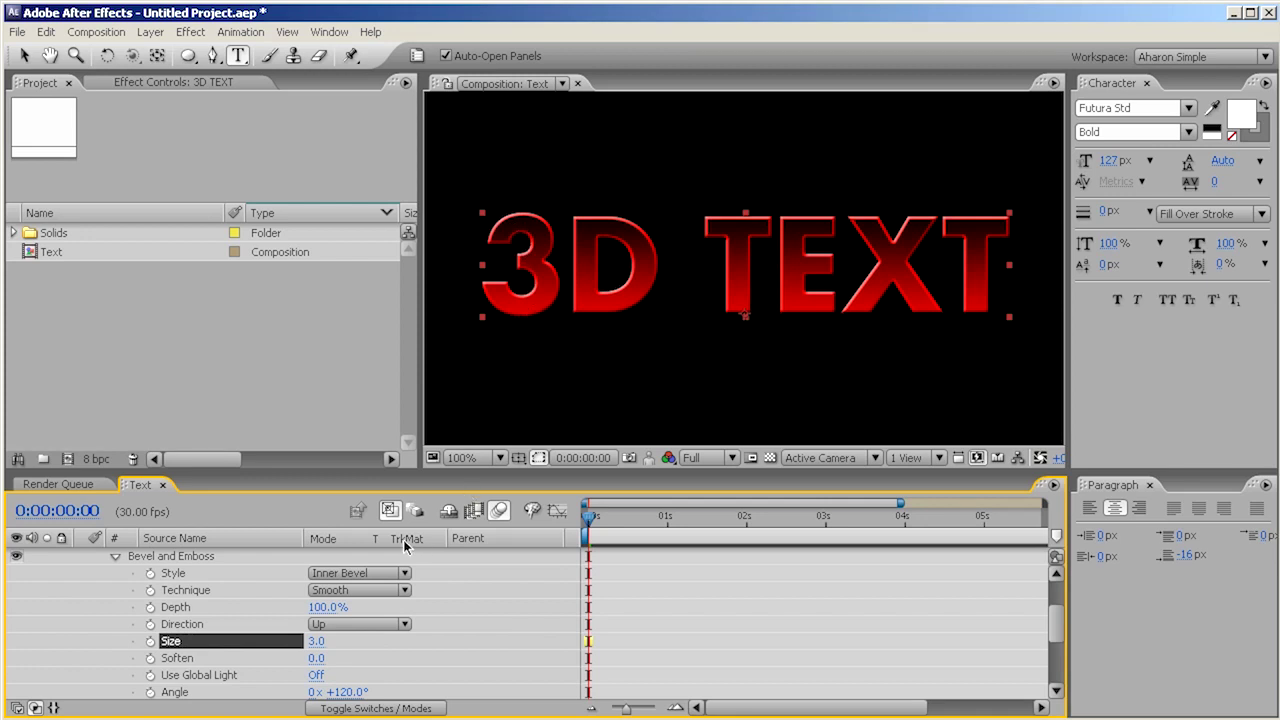
- Nest the Text composition in a new composition and make its layer 3D
left_click(55, 253)
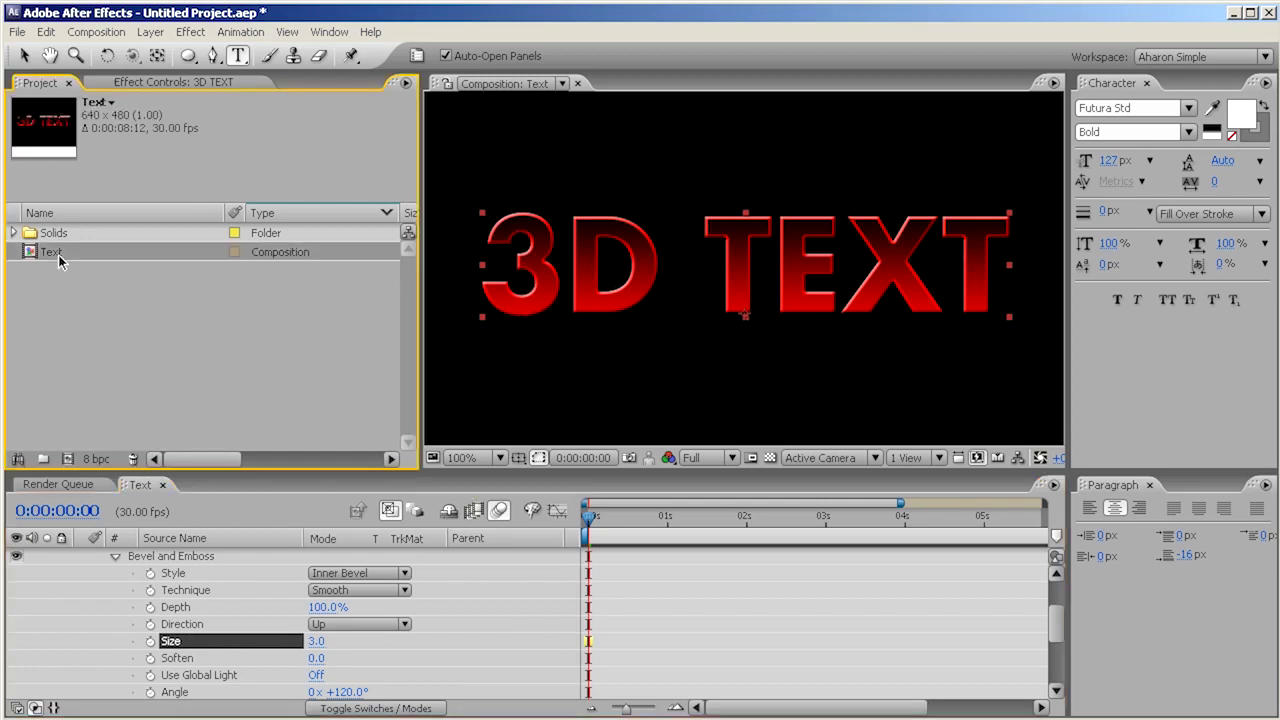
left_click_drag(64, 251, 74, 464)
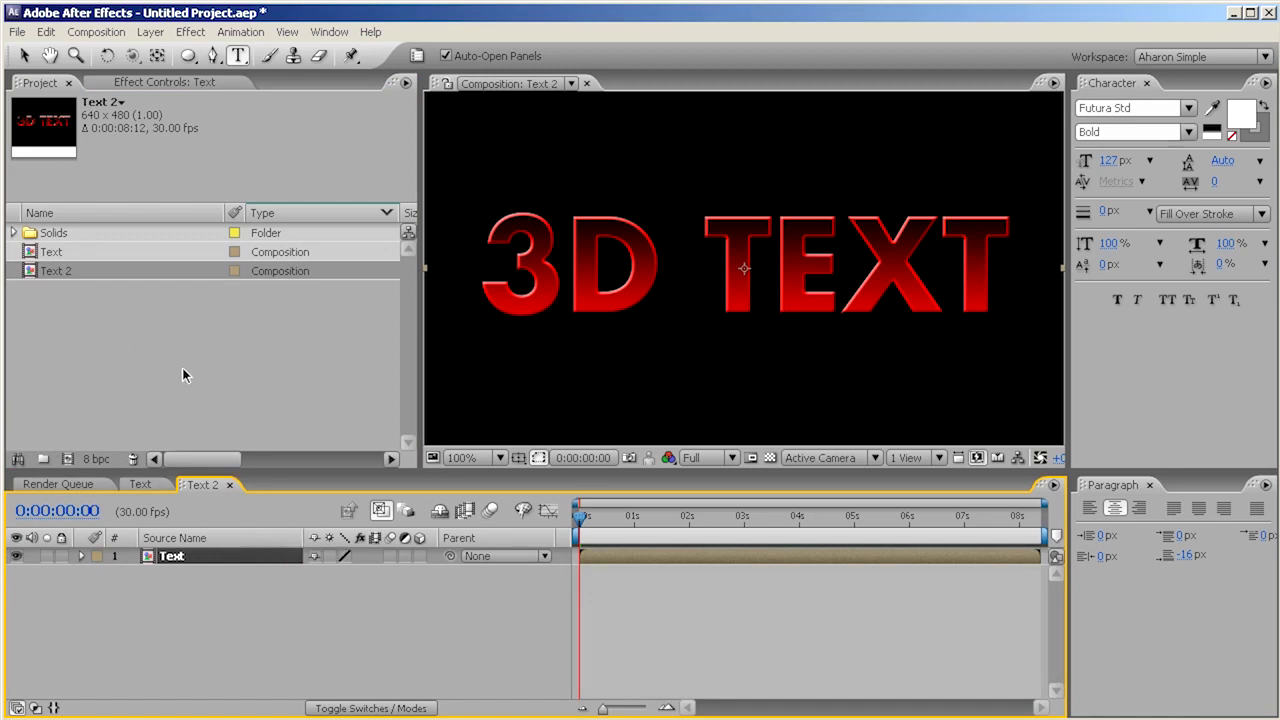
left_click(419, 556)
- Switch the viewer to Custom View 1
left_click(841, 458)
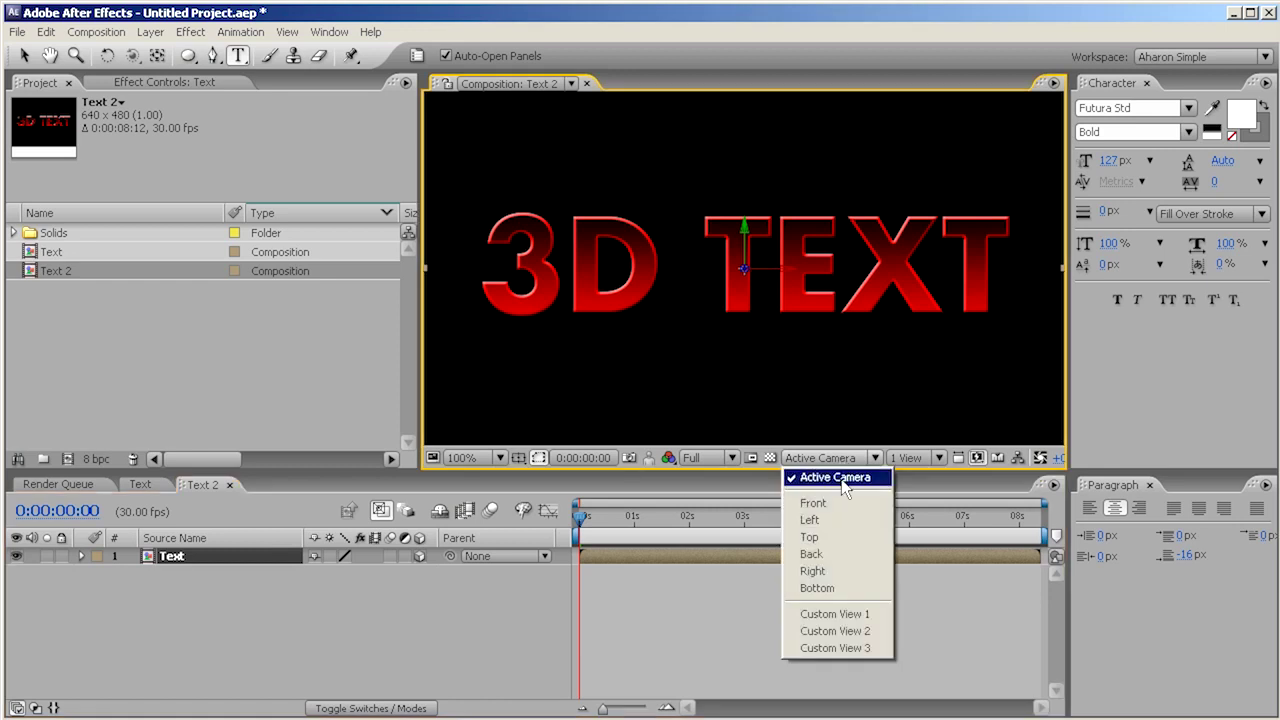
left_click(830, 611)
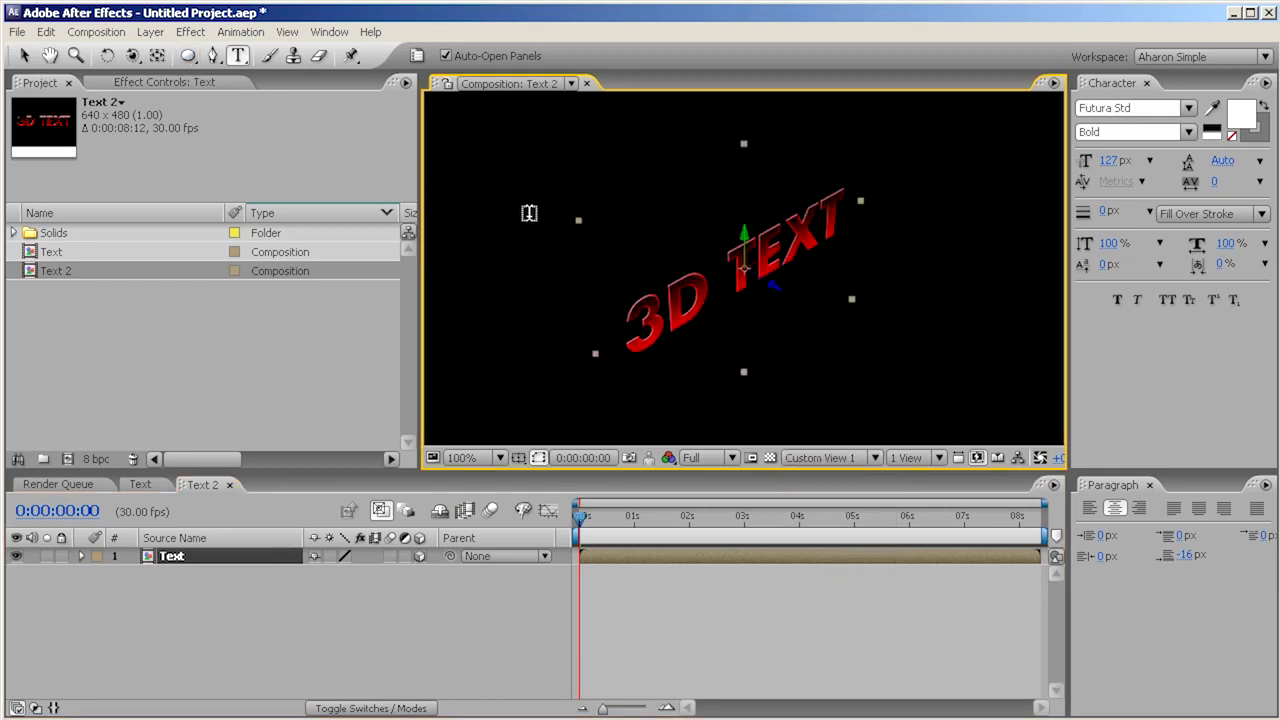
left_click(328, 32)
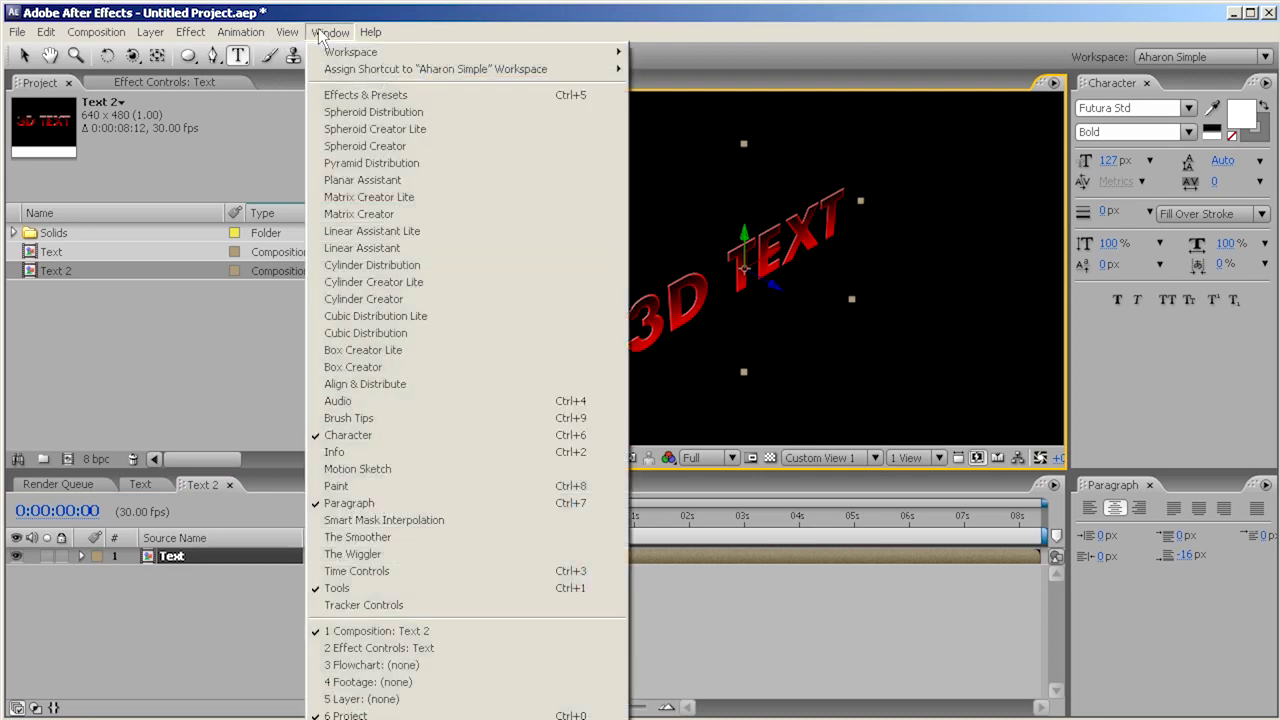
- Use Linear Assistant Lite to repeat the Text layer 30 times, 1 unit apart along Z
left_click(379, 233)
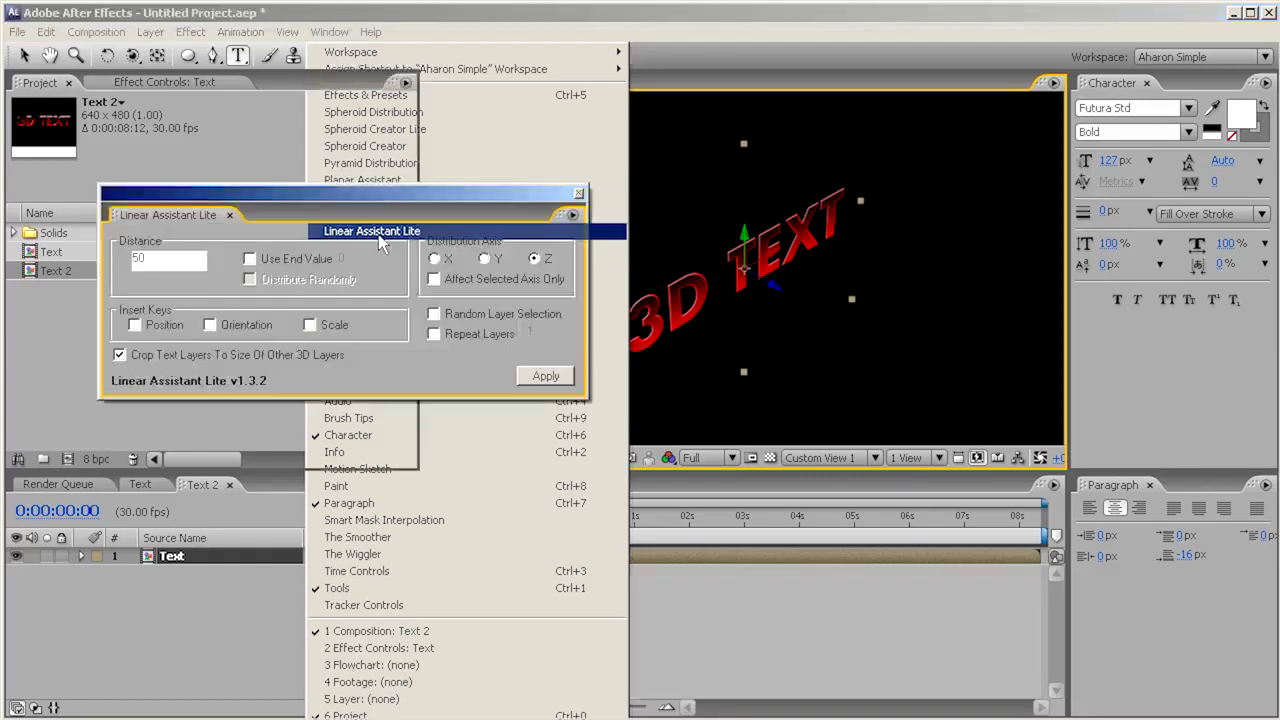
left_click_drag(167, 261, 118, 270)
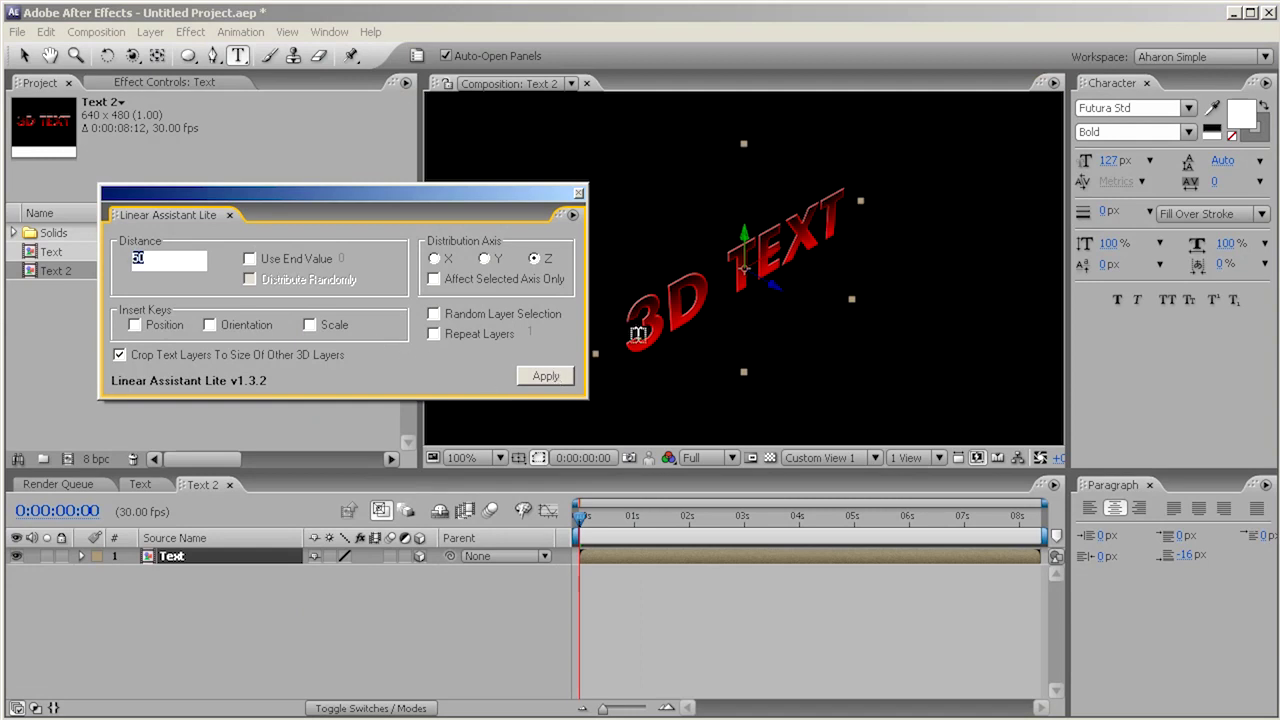
left_click(433, 334)
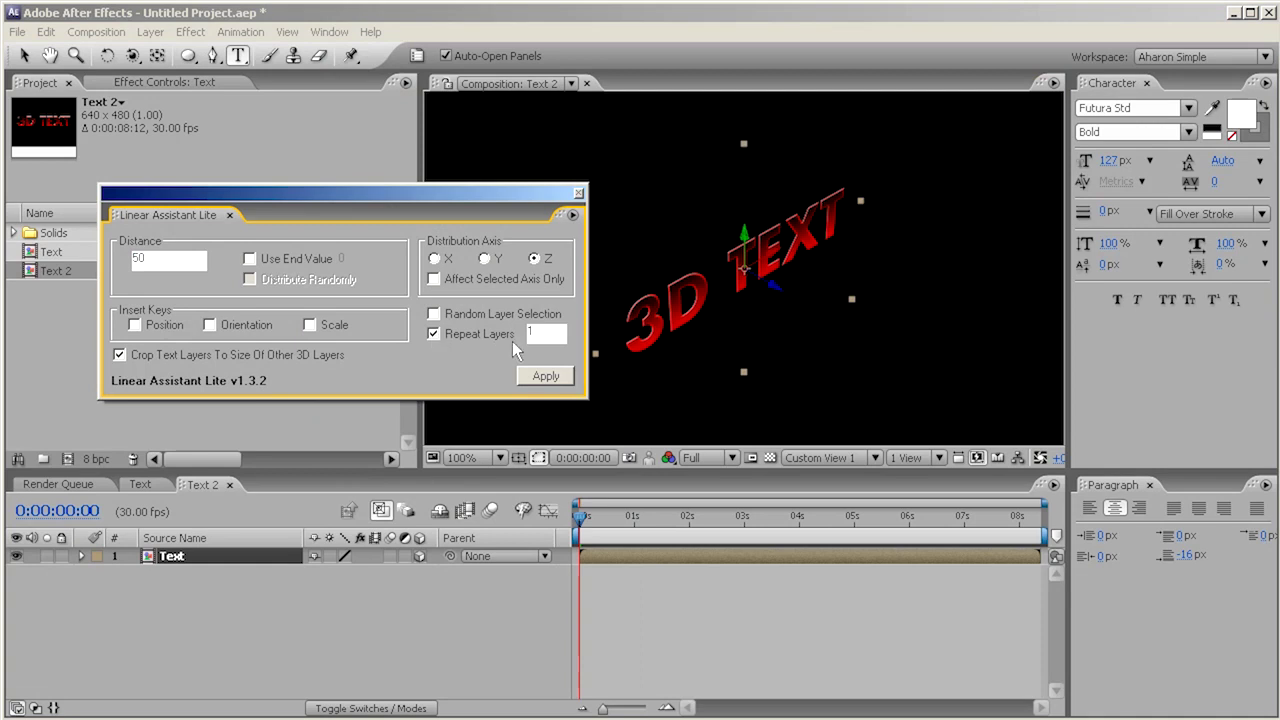
double_click(545, 333)
double_click(132, 263)
left_click(536, 377)
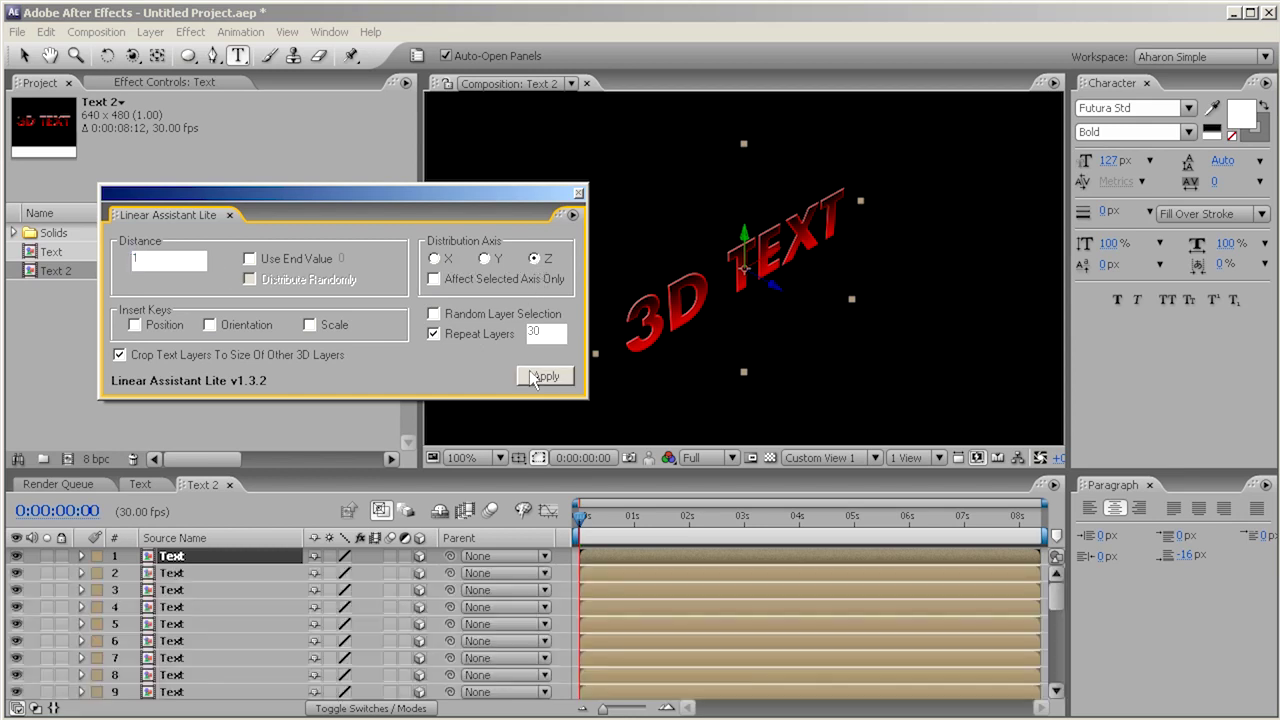
- Close the assistant and orbit the camera to view the extruded text from a low angle
left_click(577, 193)
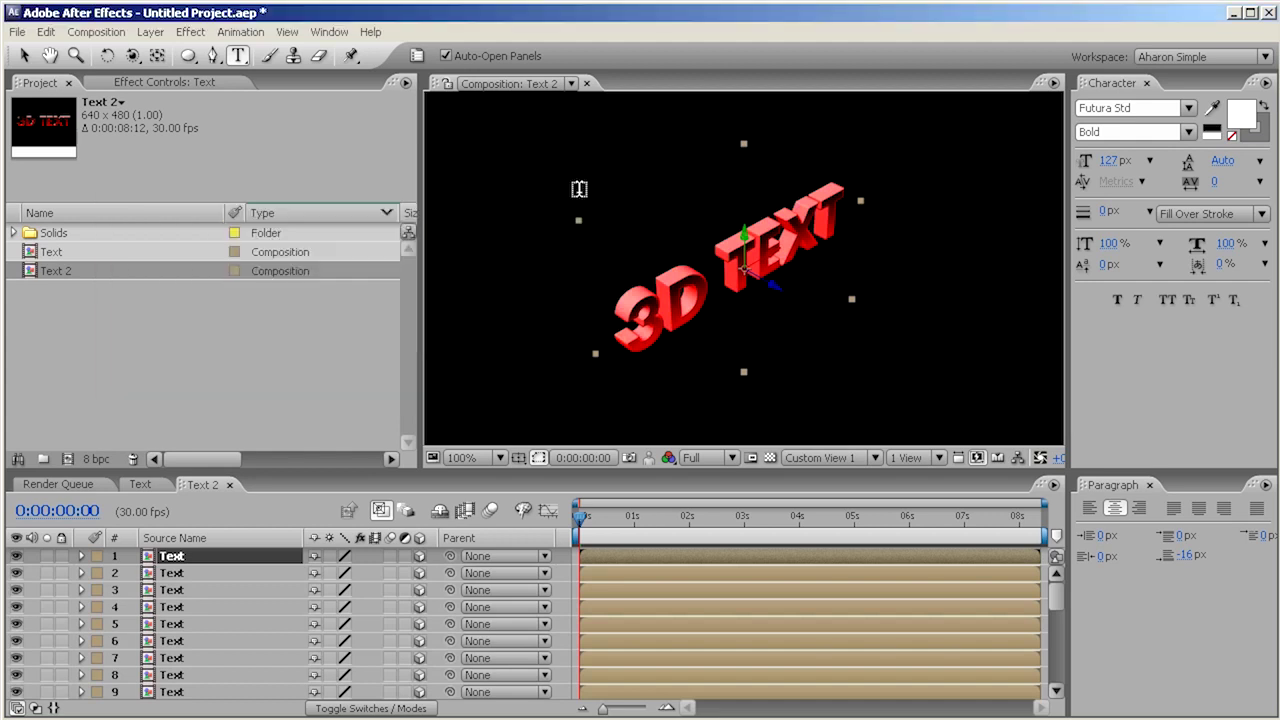
key("c")
left_click_drag(783, 377, 783, 374)
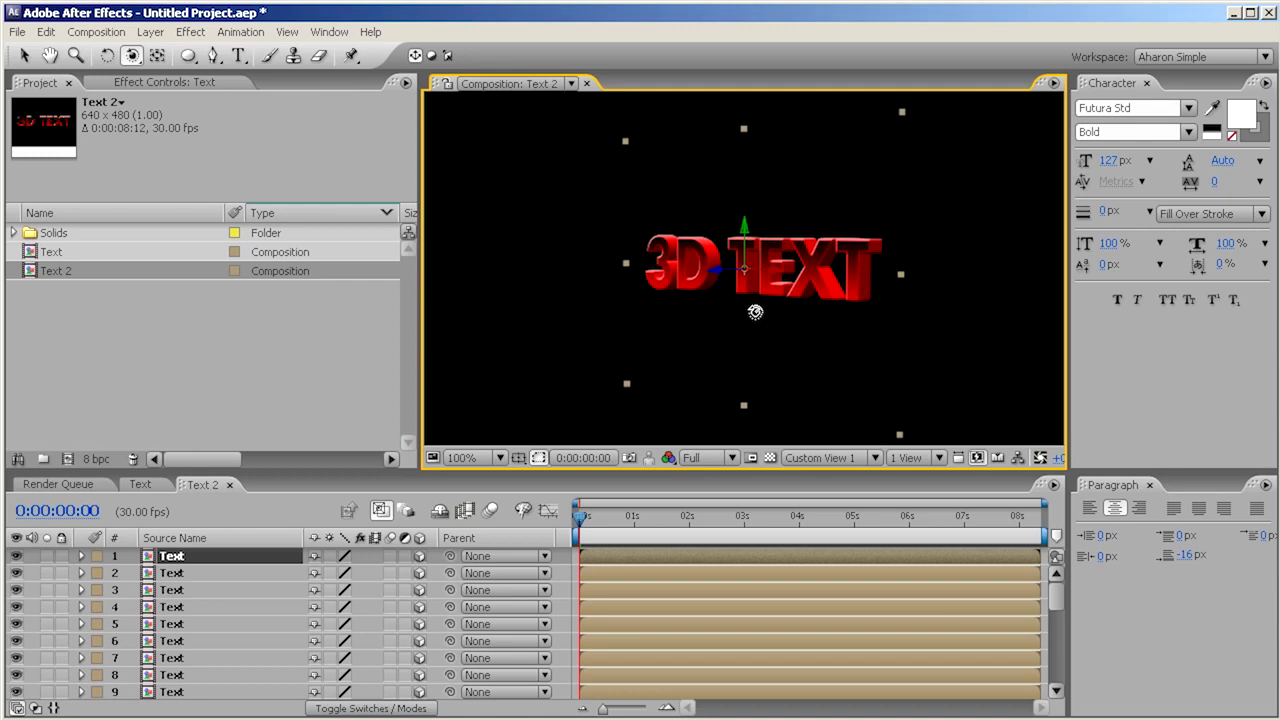
left_click_drag(753, 310, 908, 183)
key("c")
key("c")
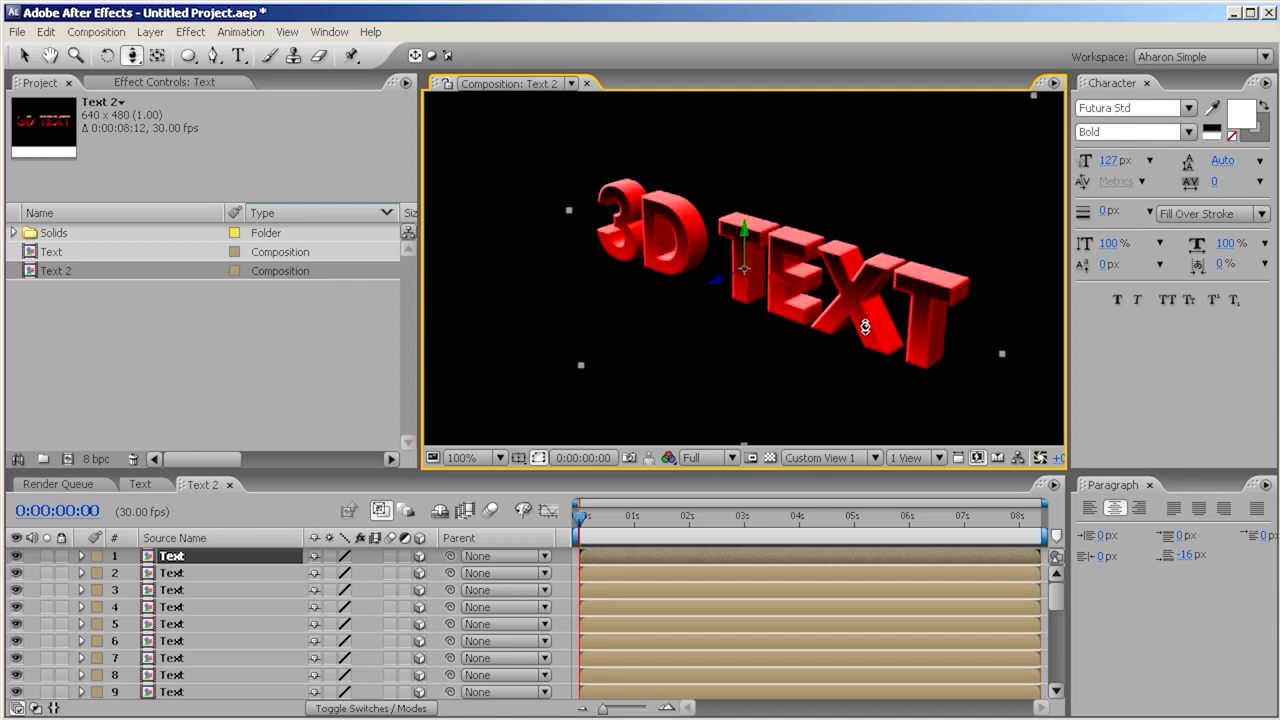
key("c")
left_click_drag(860, 363, 862, 362)
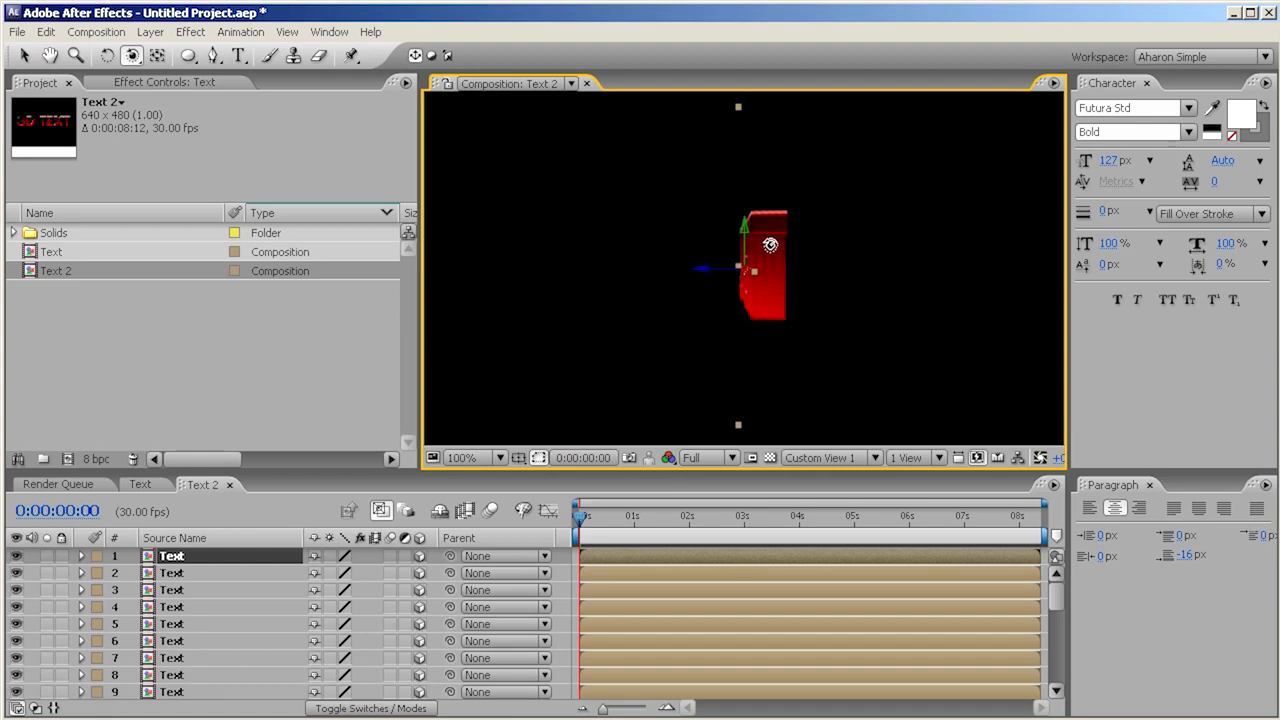
left_click_drag(758, 320, 682, 370)
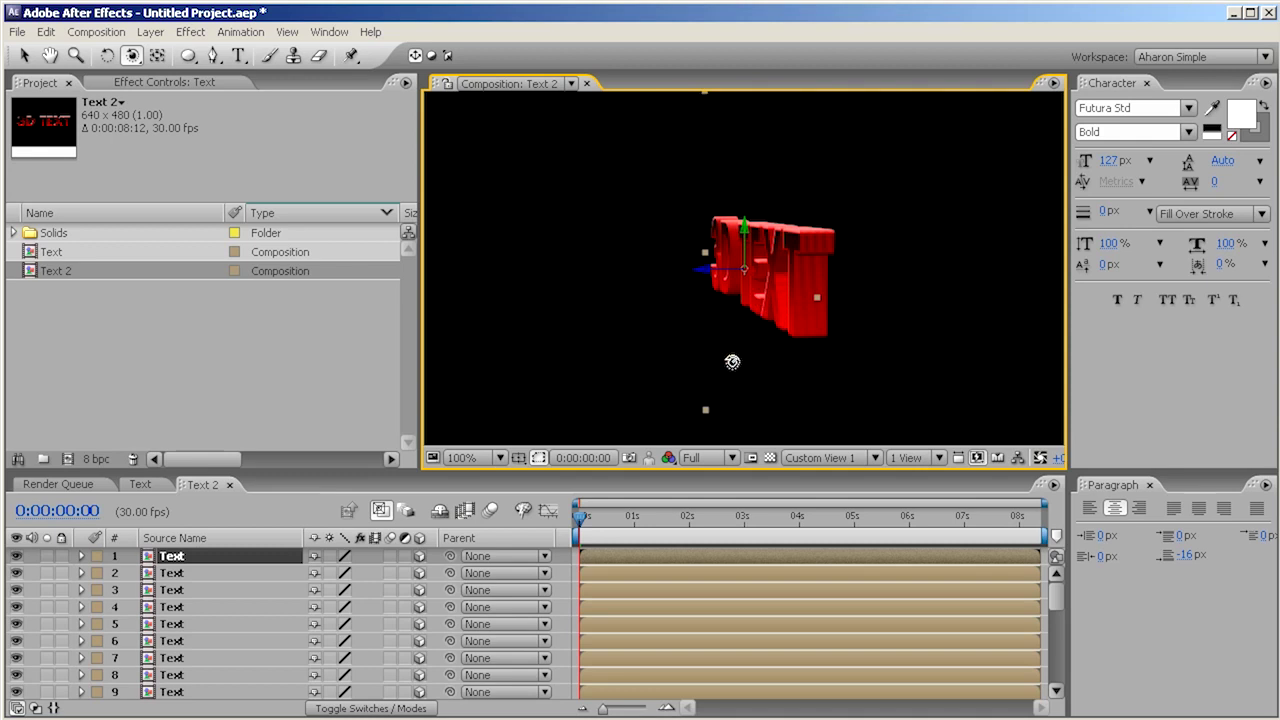
left_click_drag(717, 361, 671, 343)
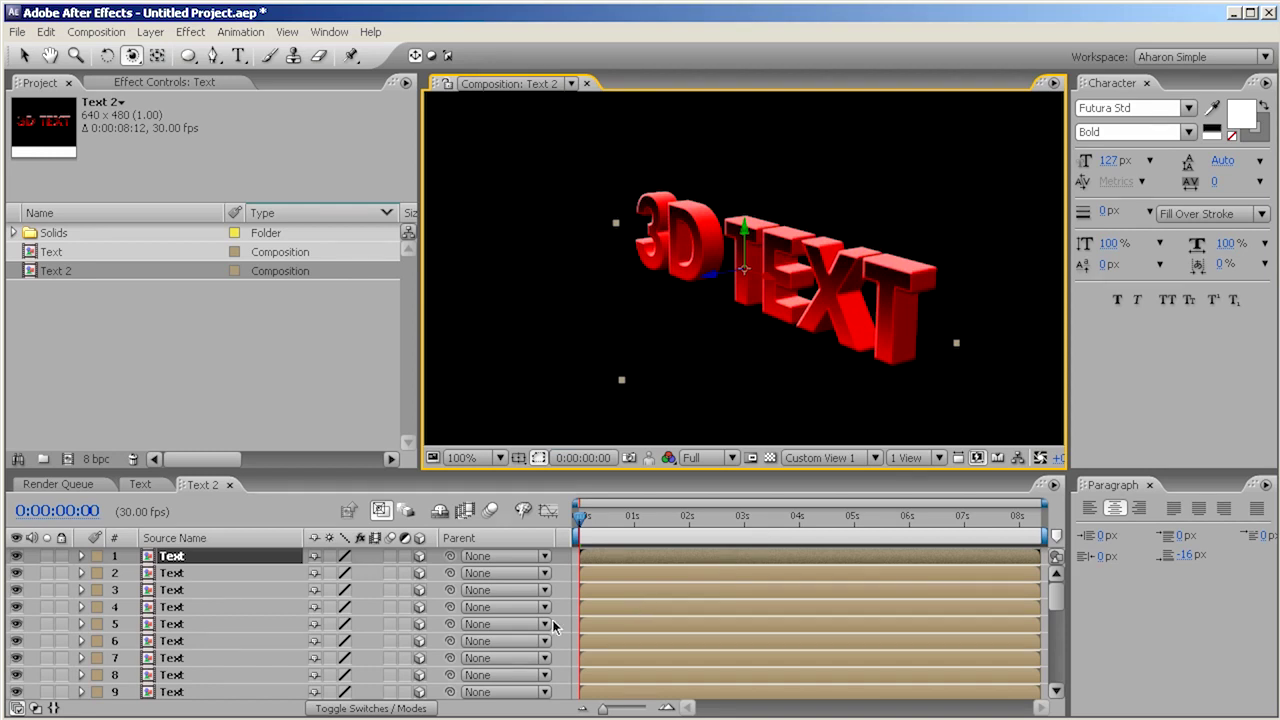
- Maximize the timeline to check all 31 layers, then nest Text 2 in a new composition
key("grave")
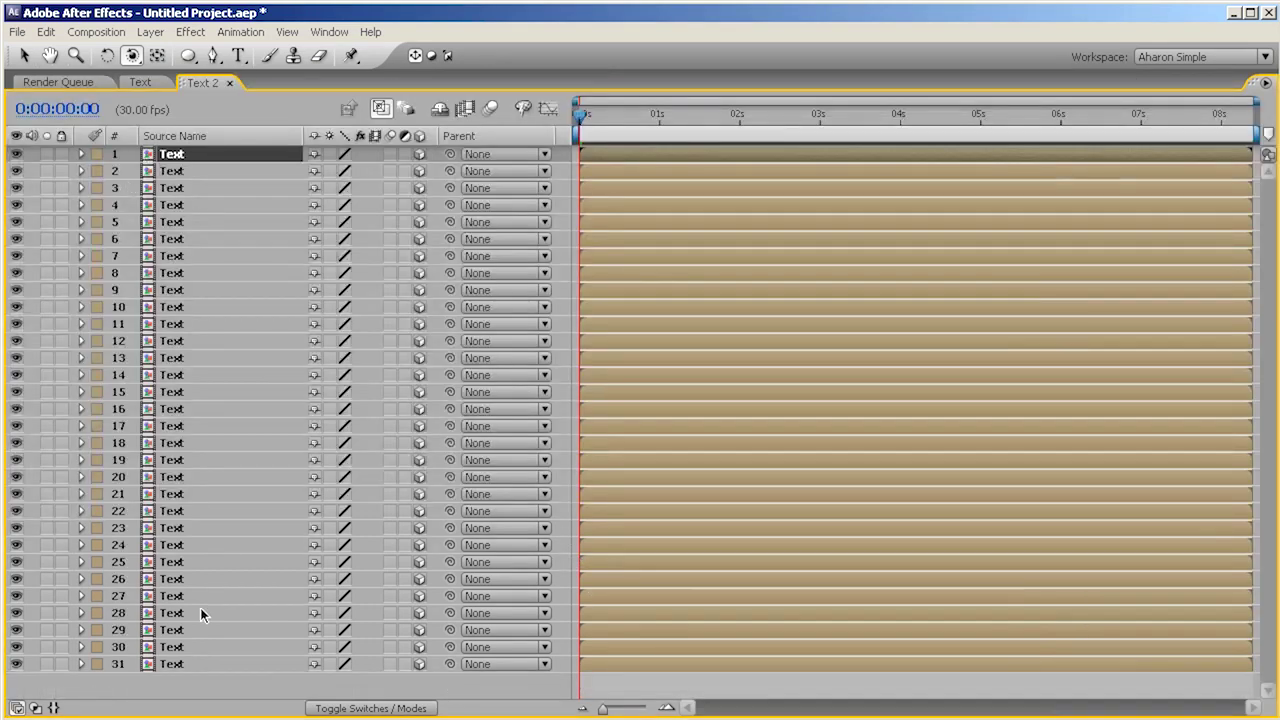
key("grave")
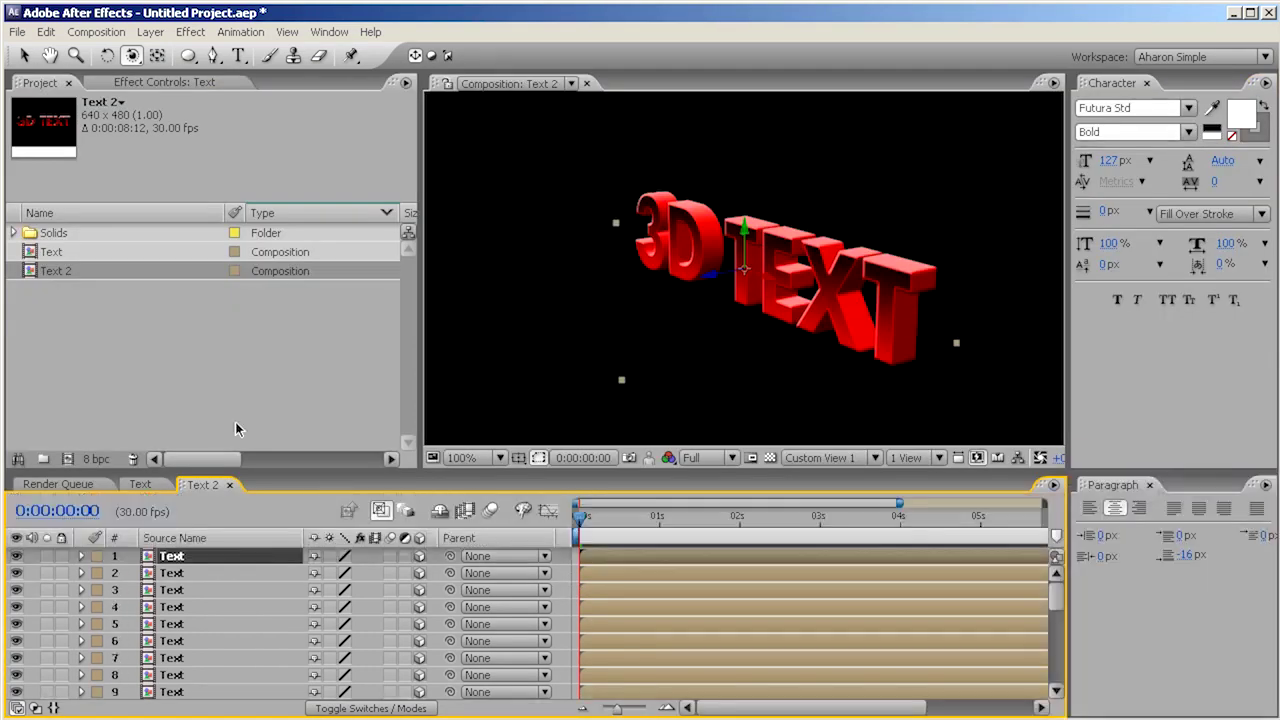
left_click_drag(52, 270, 68, 460)
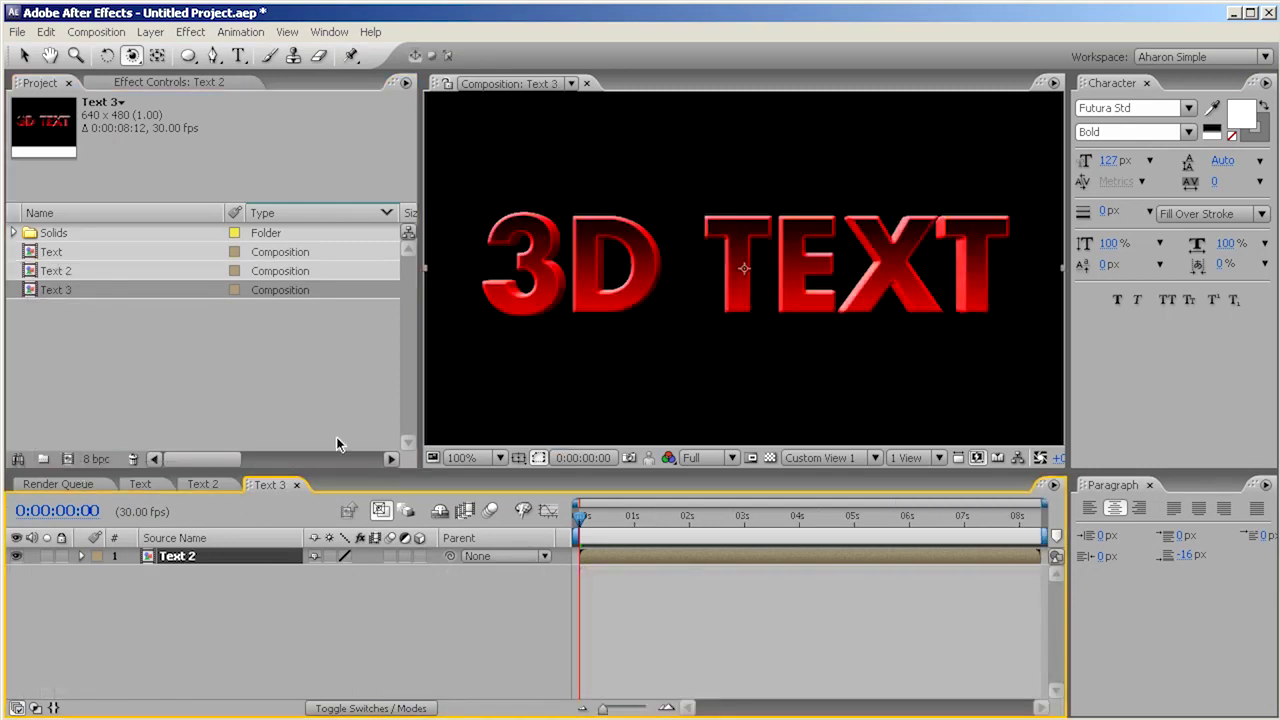
- Make the nested Text 2 layer 3D with collapsed transformations and add a new camera
left_click(419, 556)
left_click(329, 556)
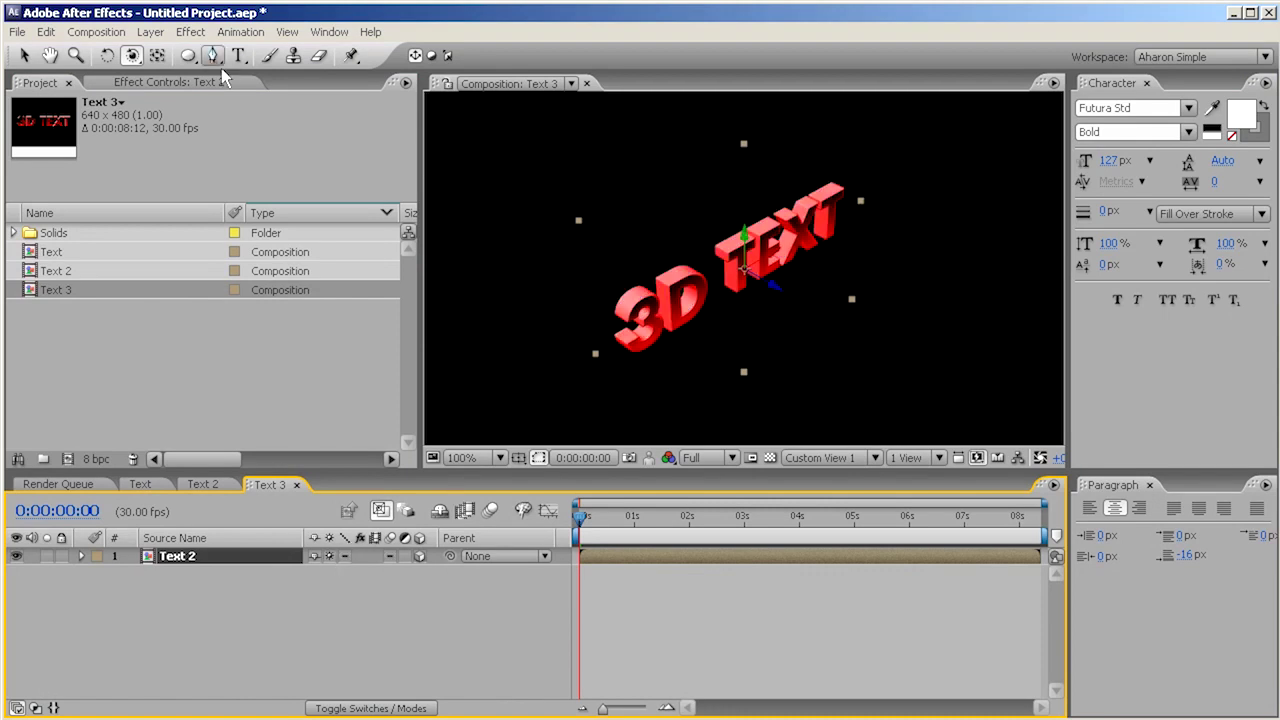
left_click(152, 32)
mouse_move(162, 51)
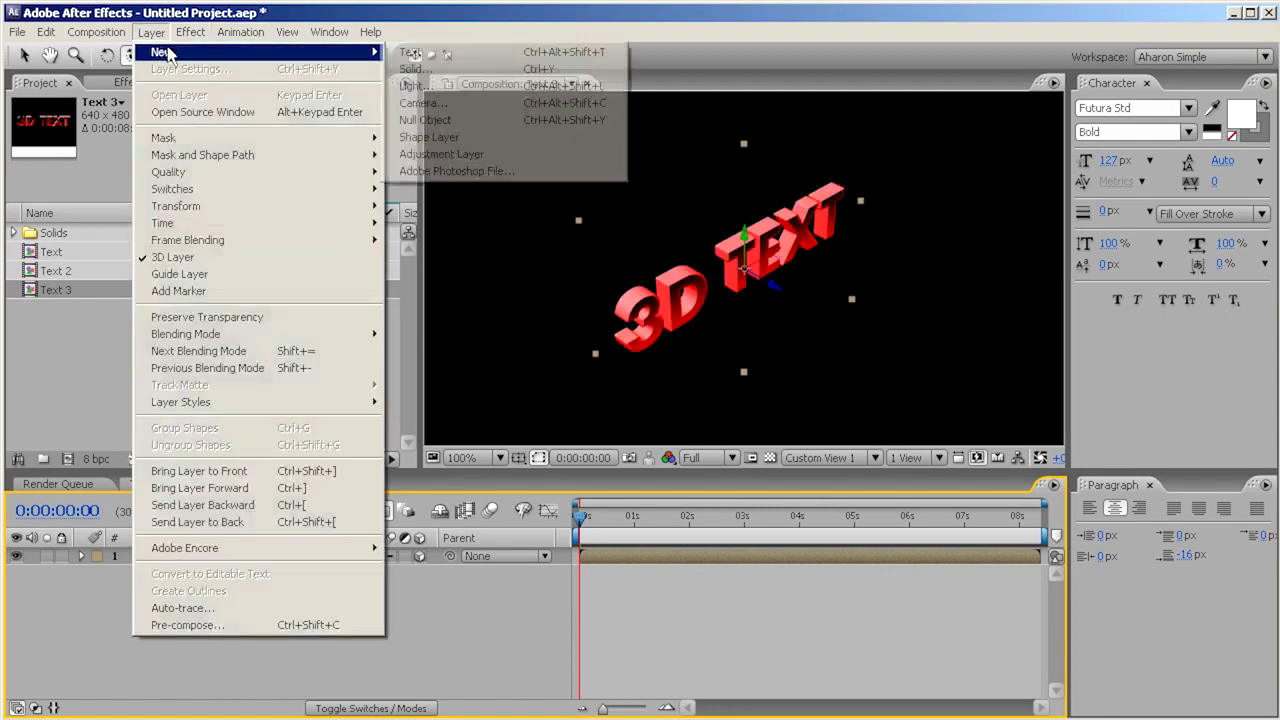
left_click(430, 97)
left_click(860, 595)
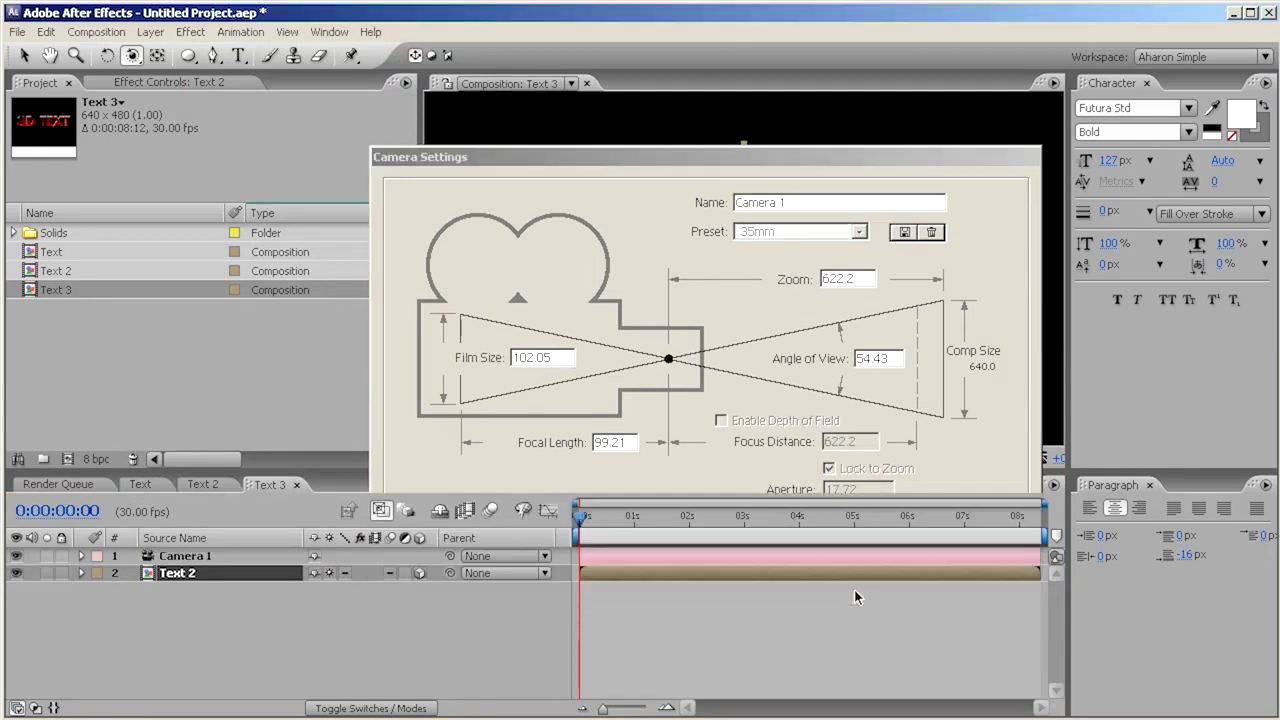
- View the comp through Camera 1 and orbit it to angle the 3D text
left_click(814, 454)
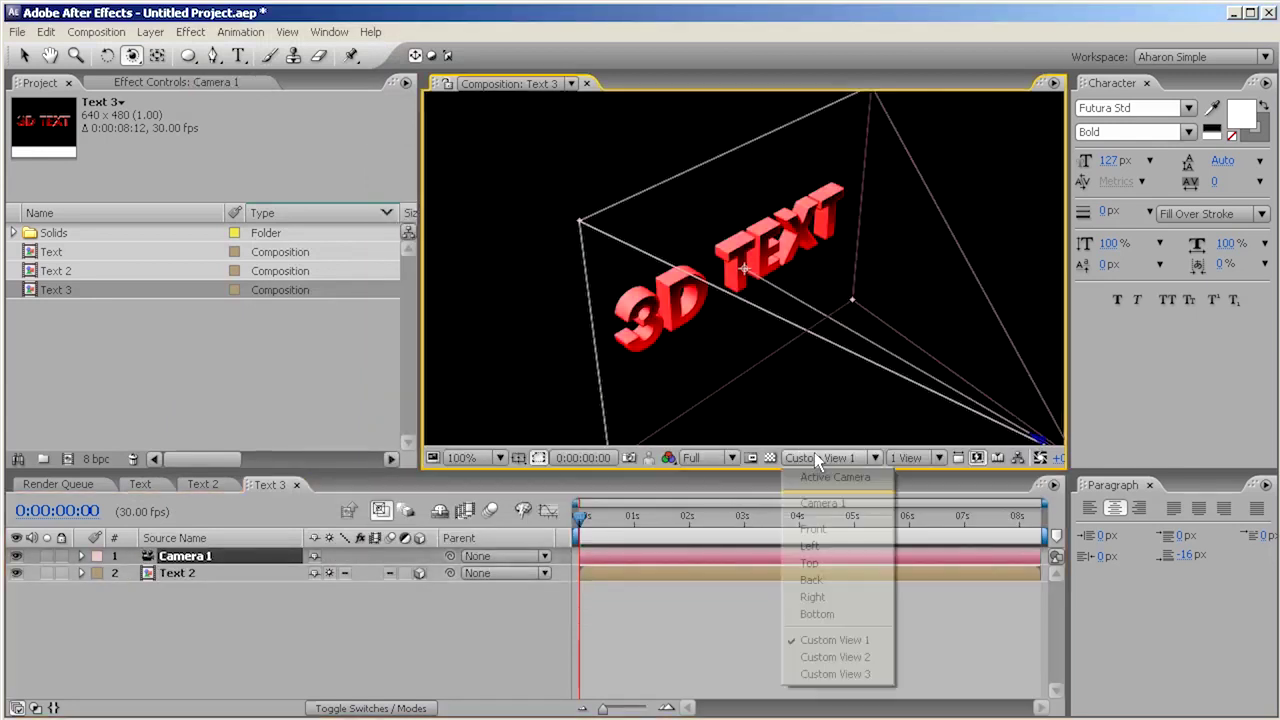
left_click(822, 504)
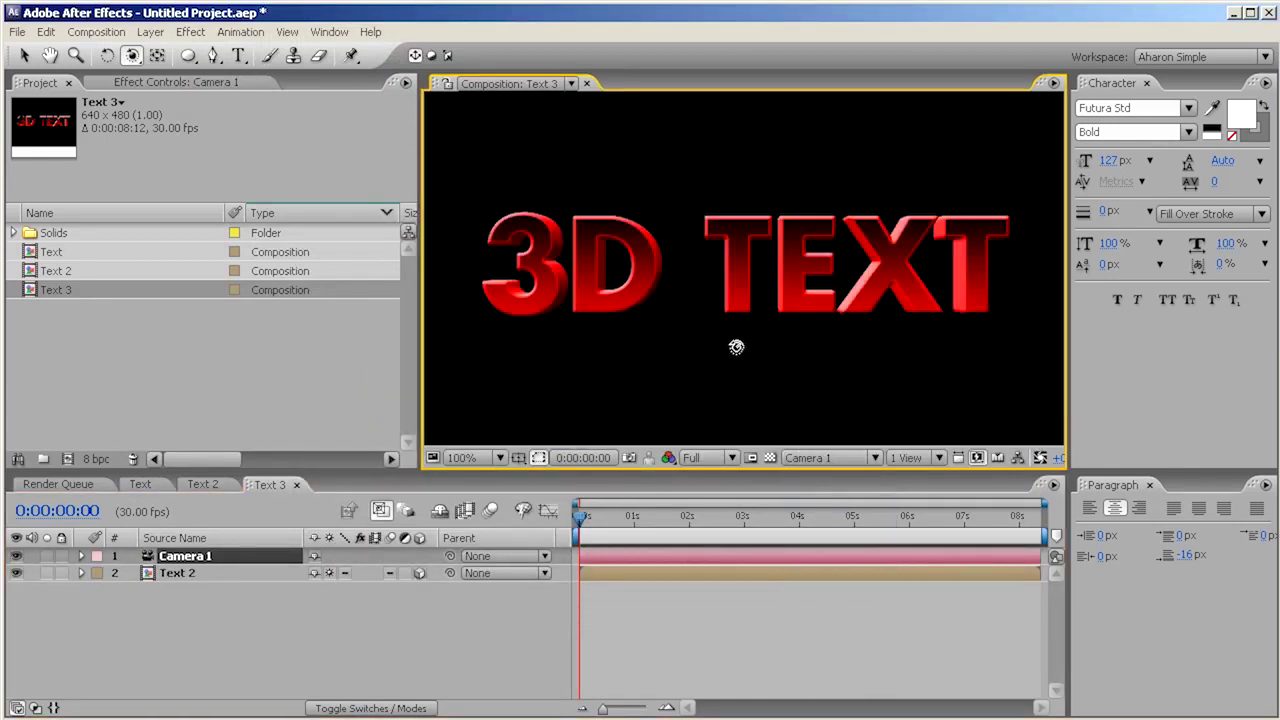
left_click(293, 573)
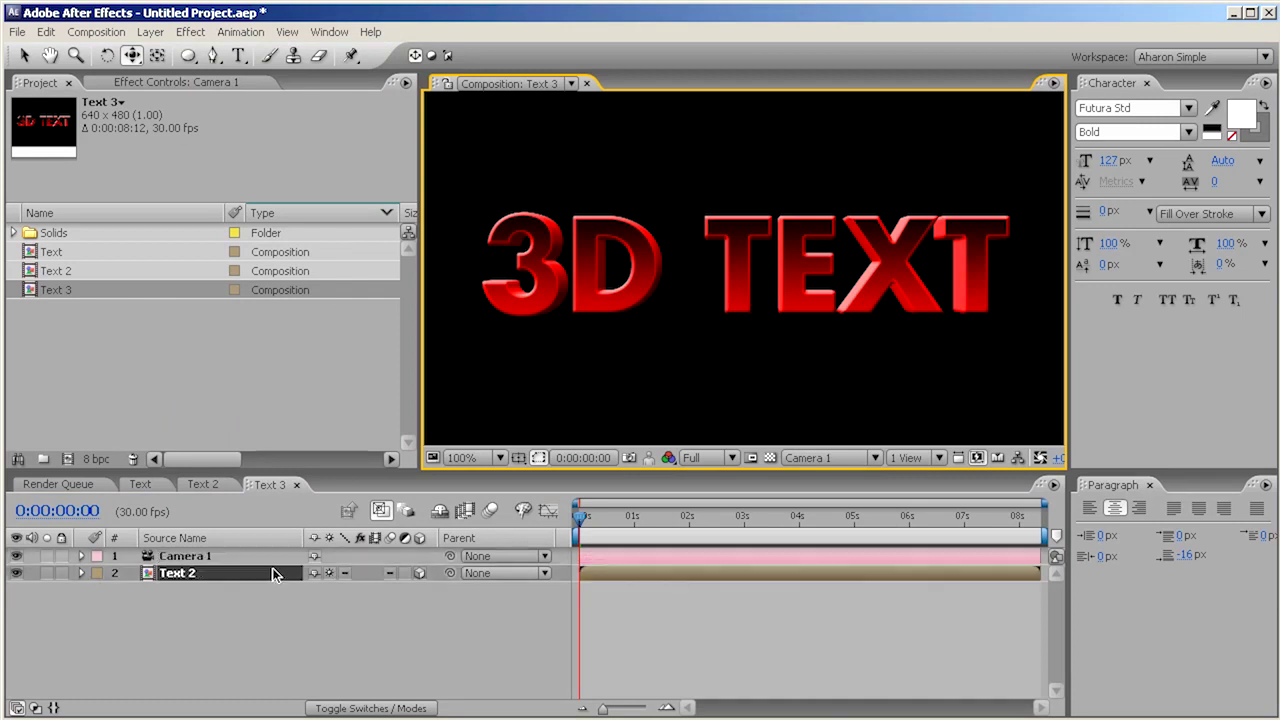
left_click_drag(733, 351, 794, 329)
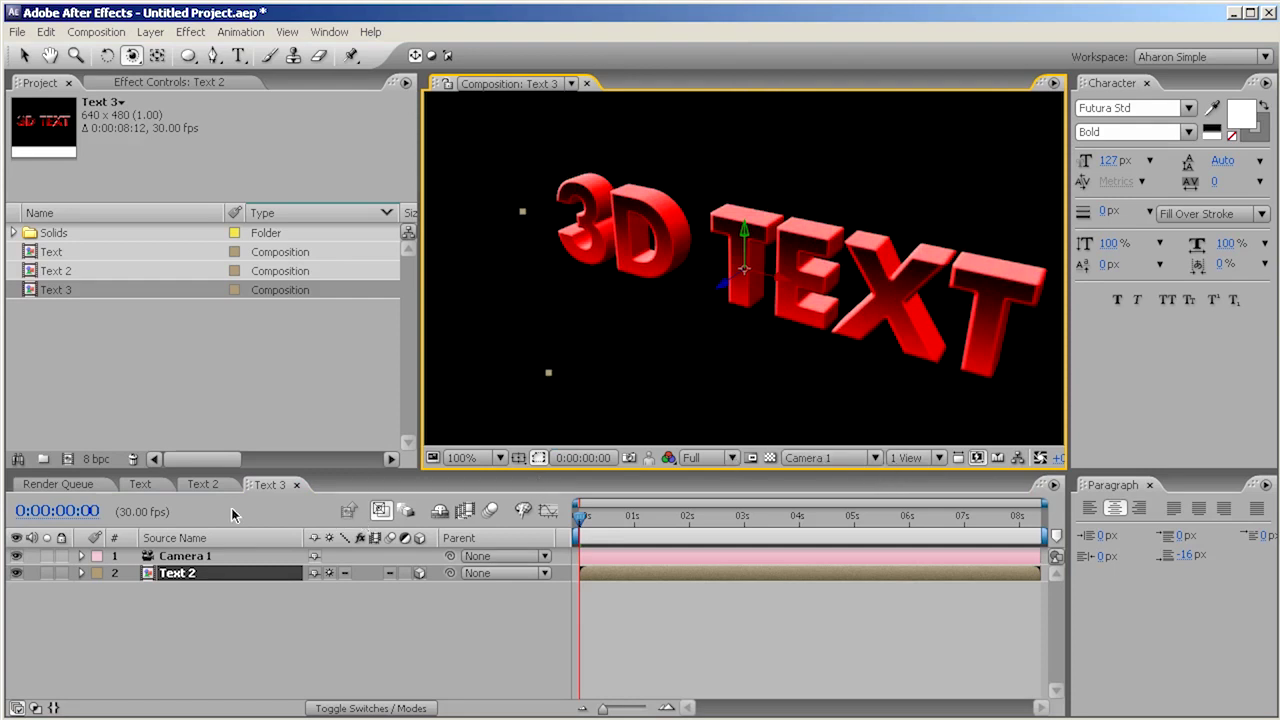
left_click(203, 484)
- Inspect several stacked Text layers in Text 2, then return to the Text composition
left_click(176, 573)
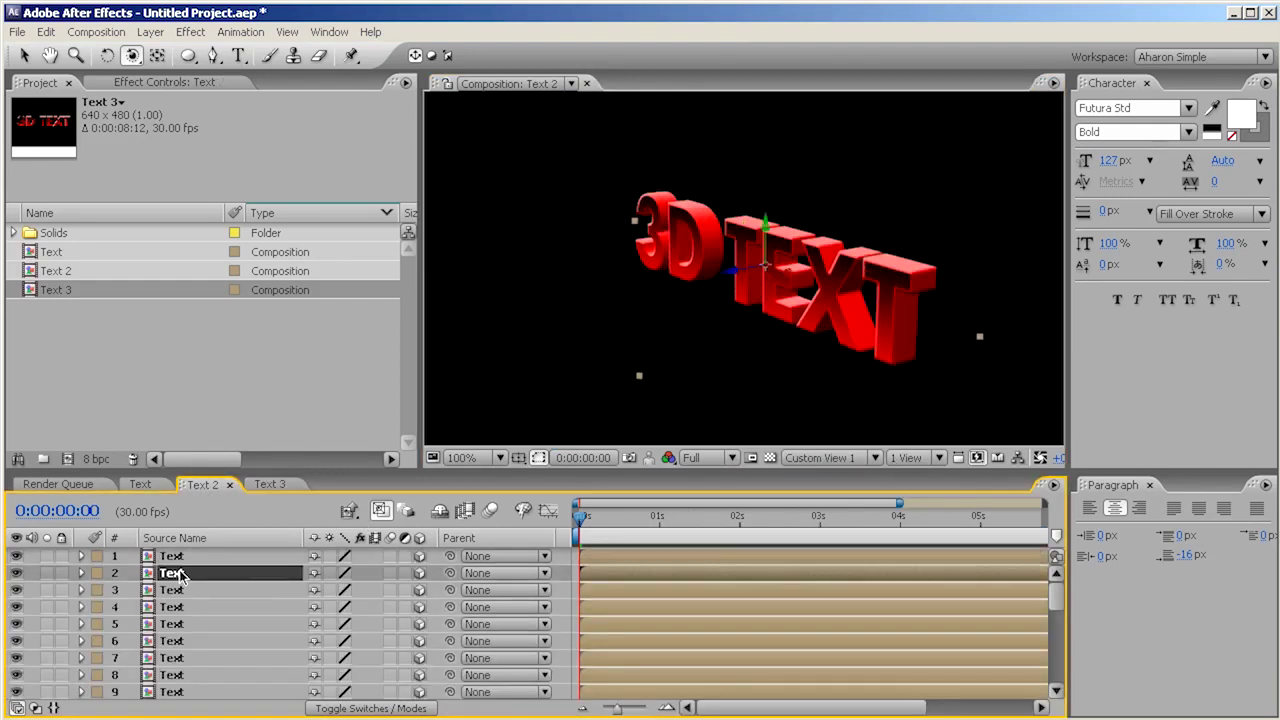
left_click(172, 590)
left_click(172, 624)
left_click(140, 484)
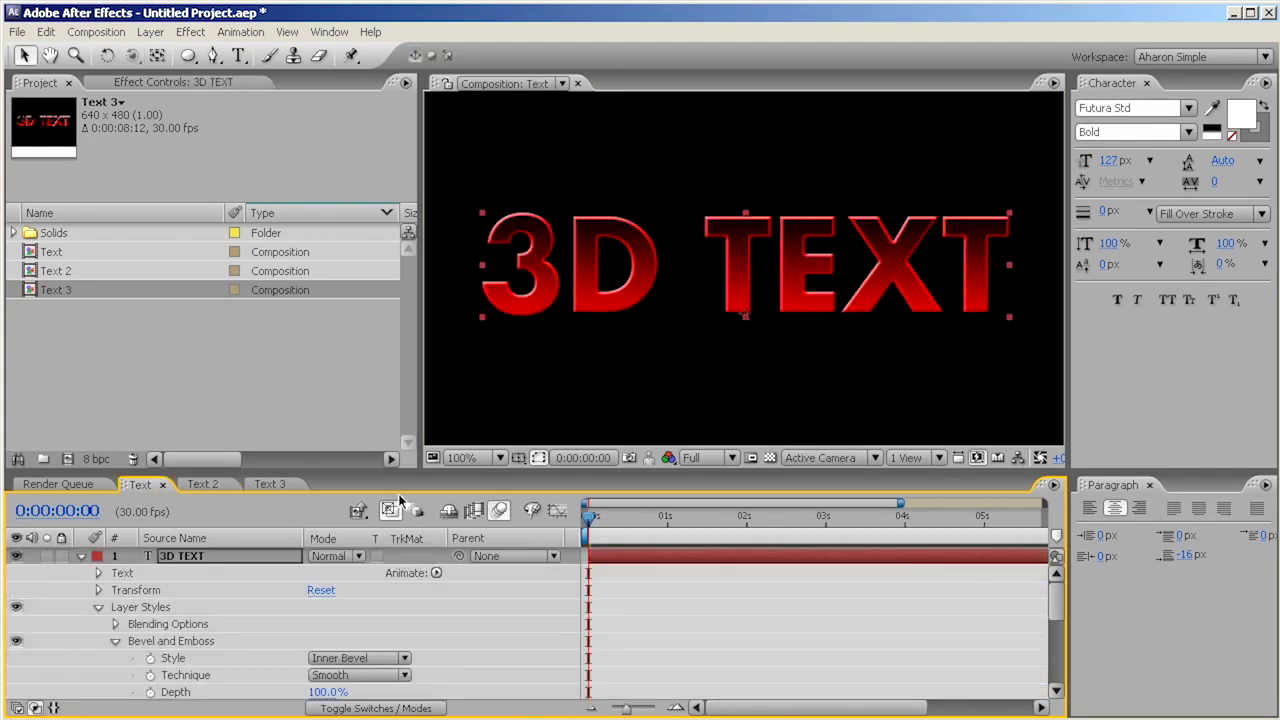
left_click(203, 484)
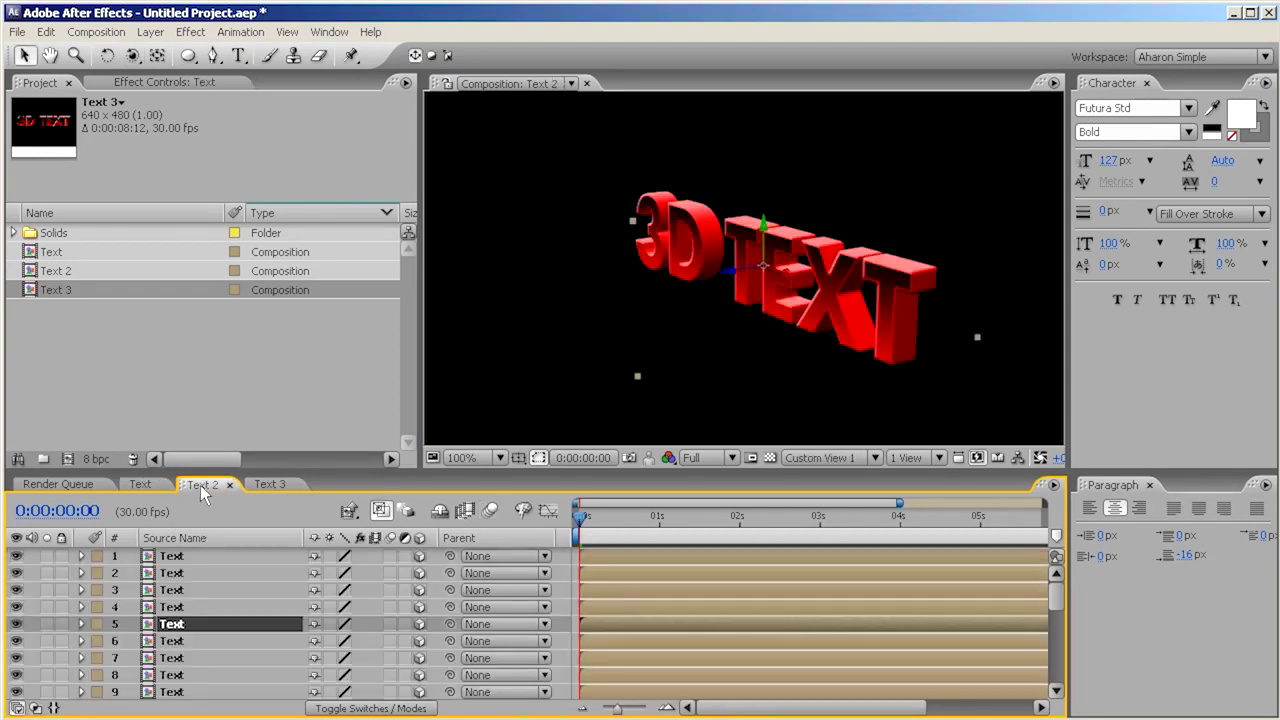
left_click(146, 486)
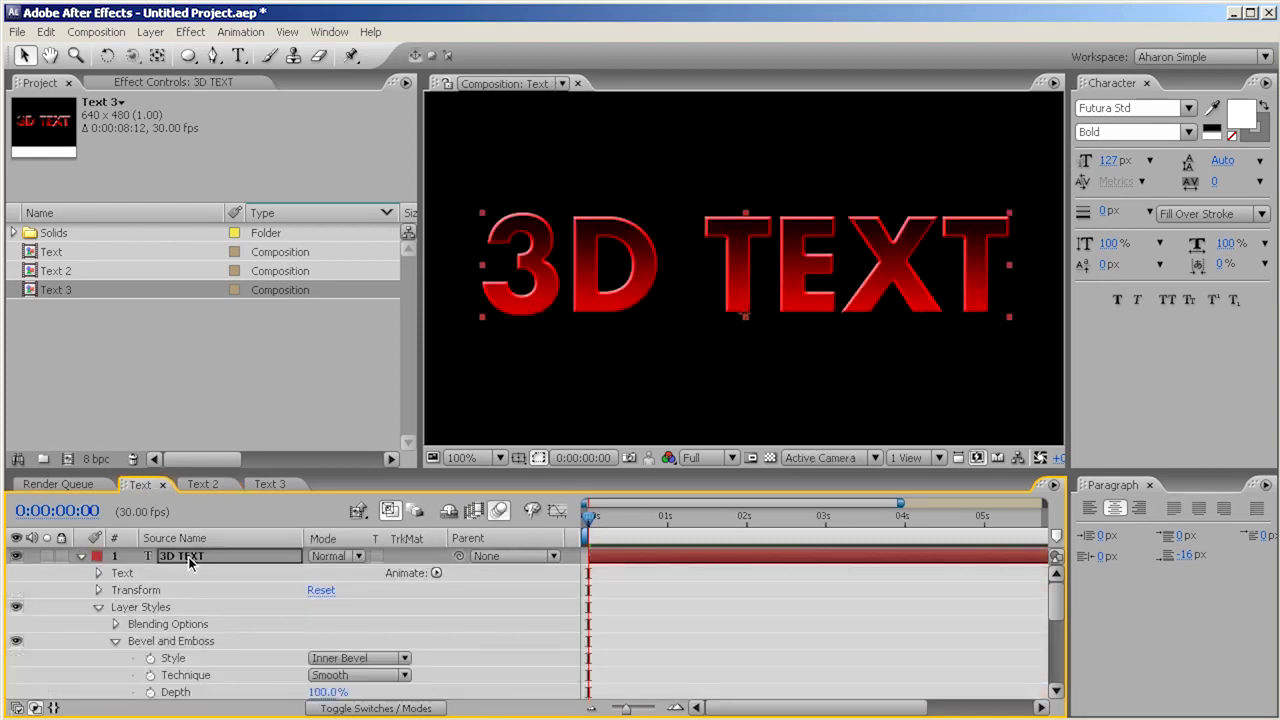
- Change the '3D TEXT' layer's text to 'Aharon'
double_click(190, 562)
type("Aharon")
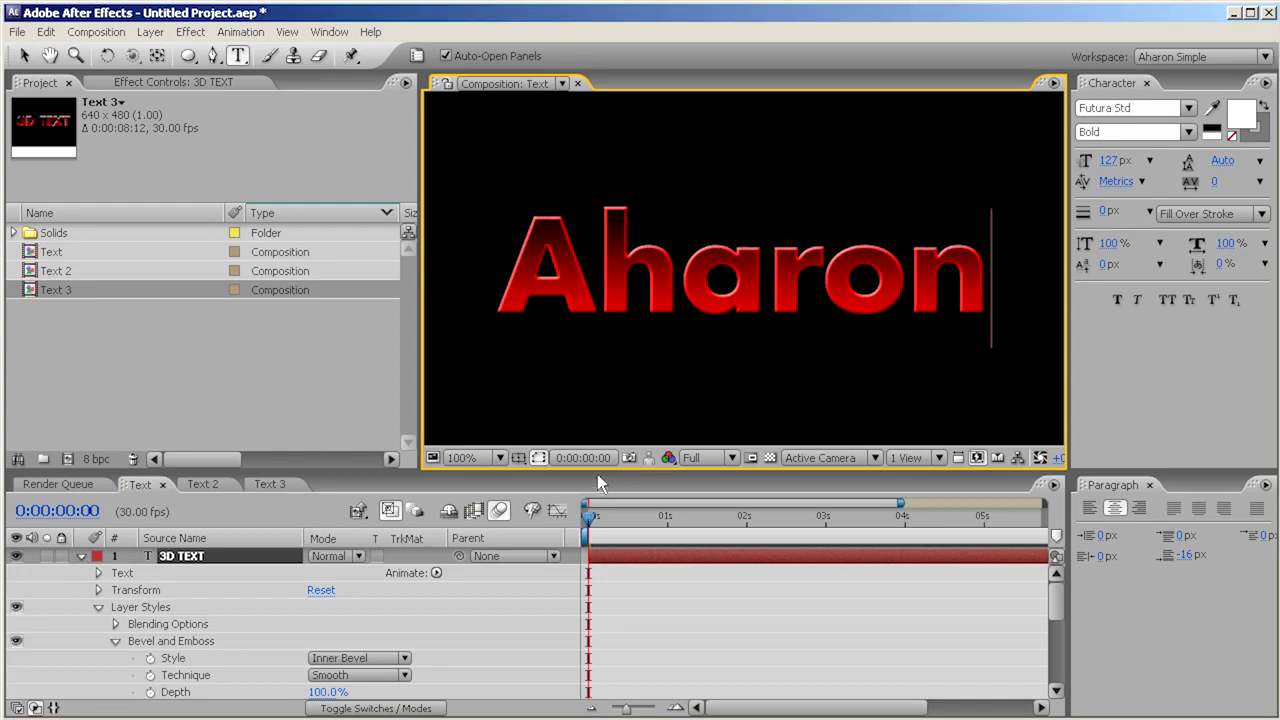
key("KP_Enter")
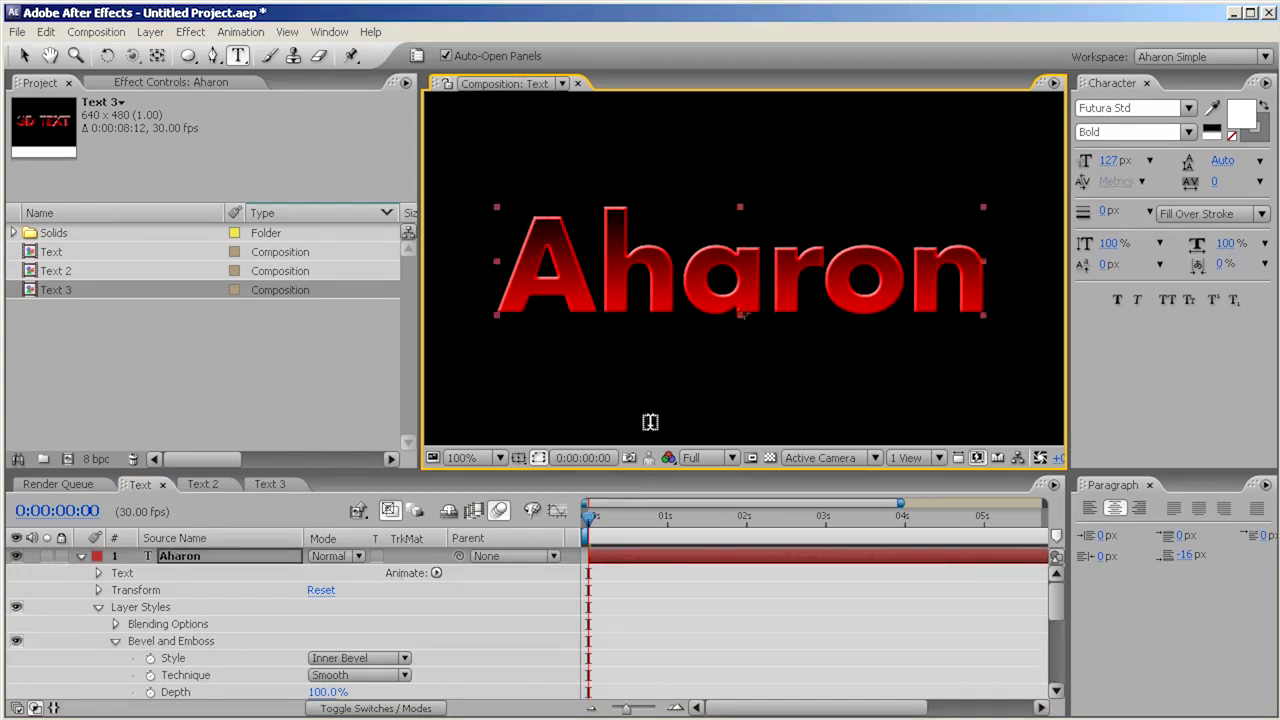
- Open Text 3 and orbit Camera 1 to view 'Aharon' in perspective
left_click(272, 484)
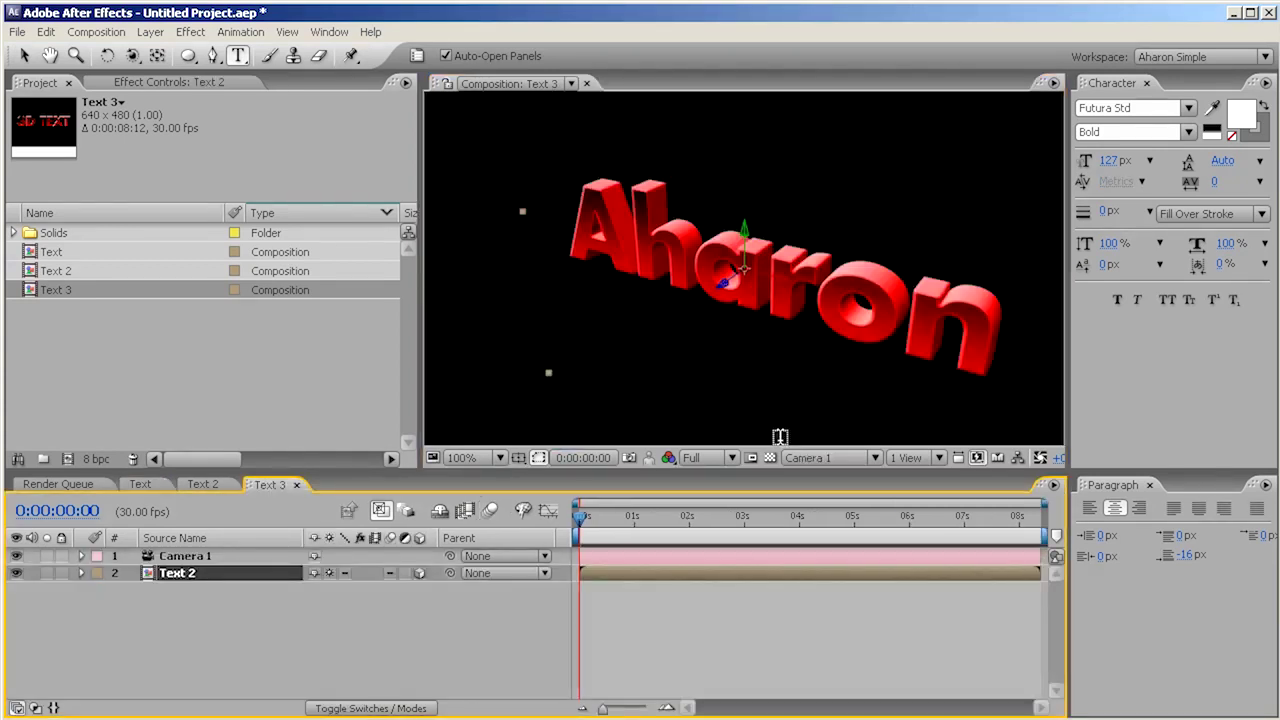
key("c")
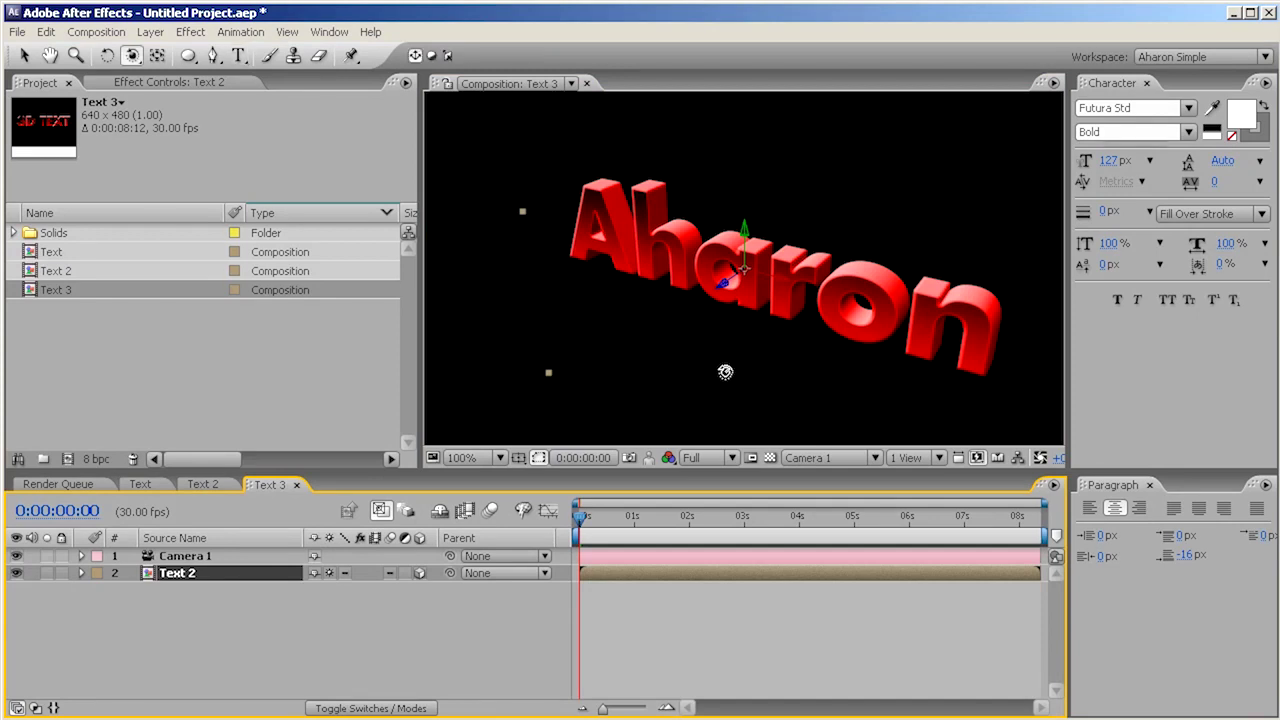
left_click_drag(707, 357, 822, 413)
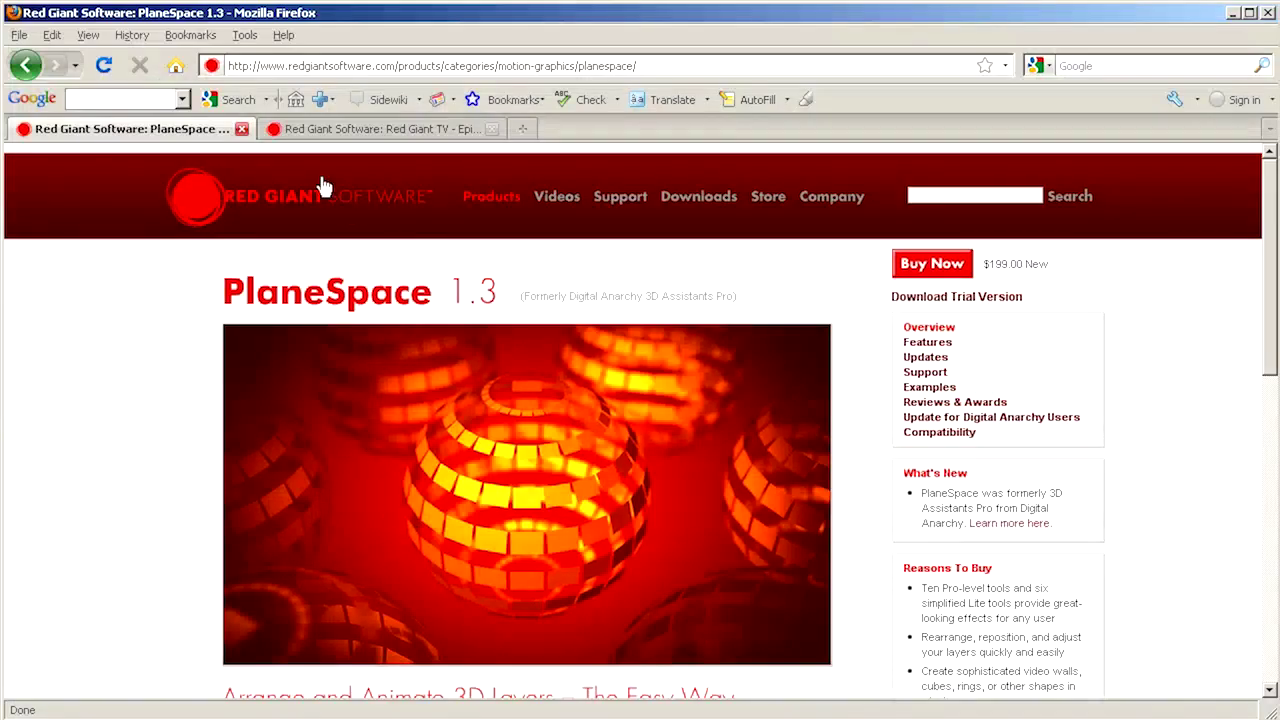
- Look over the Red Giant TV Episode 08 tab, then return to the PlaneSpace 1.3 page
left_click(325, 135)
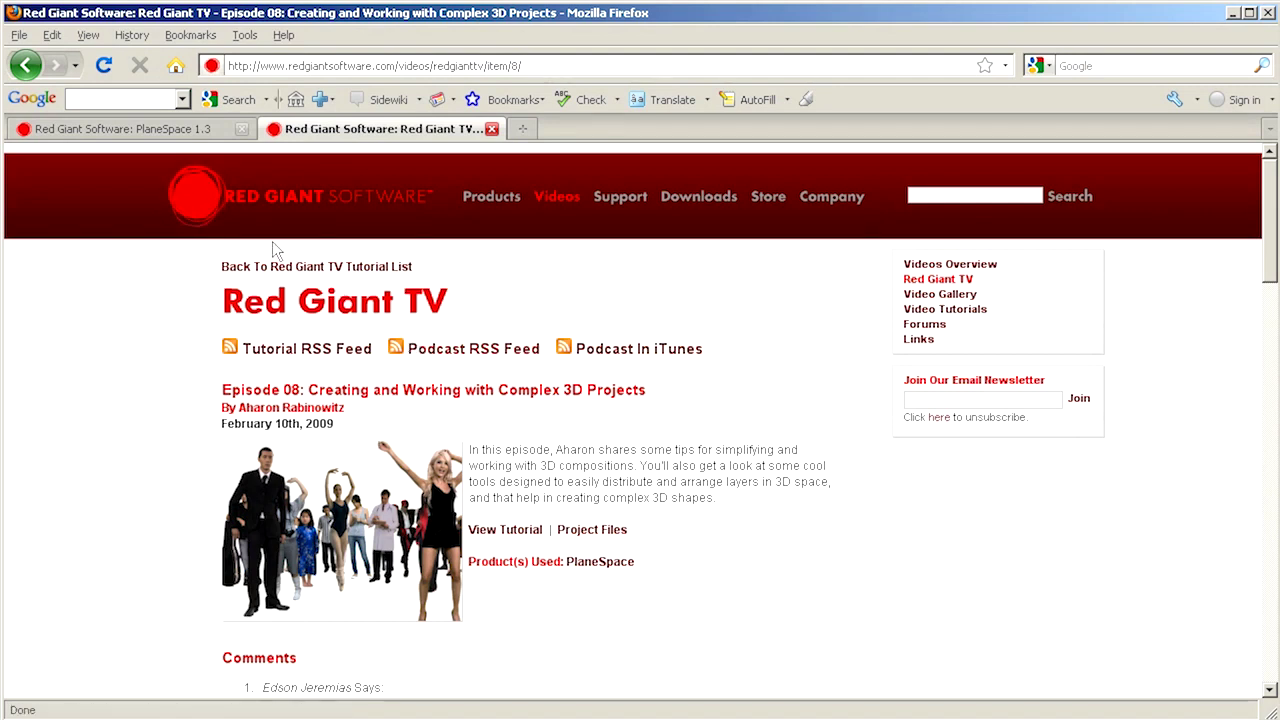
left_click(181, 131)
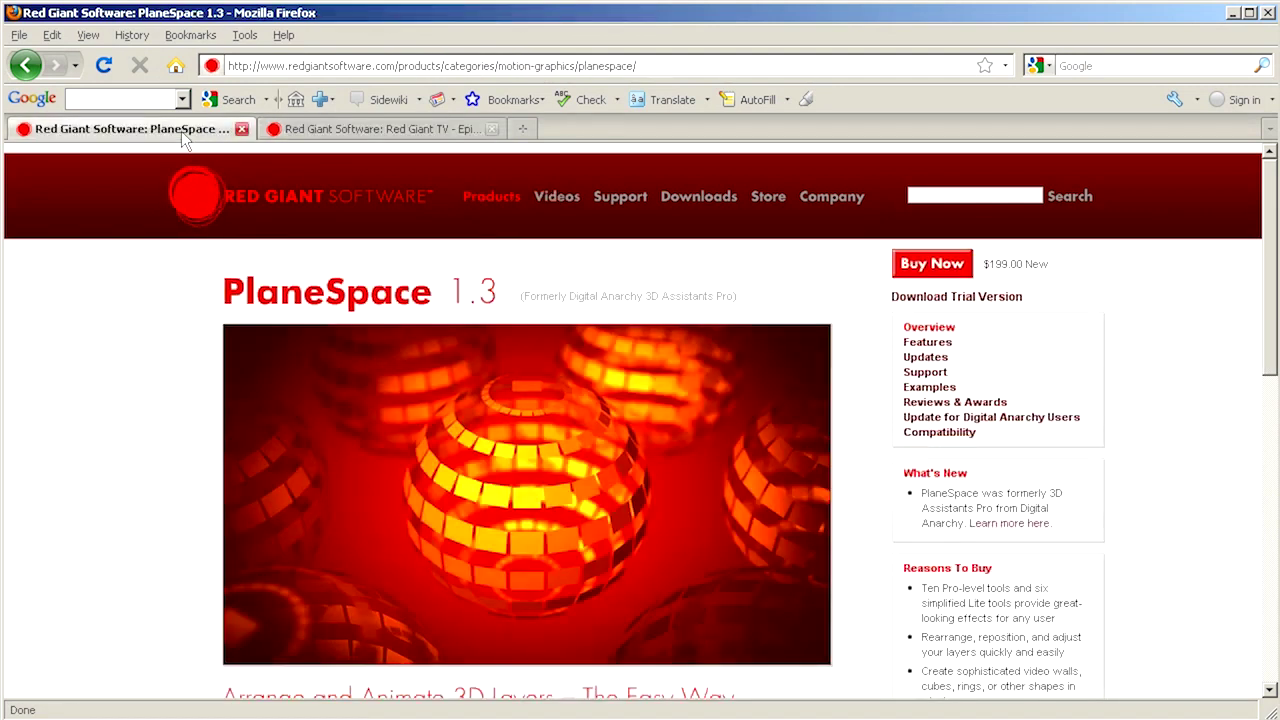